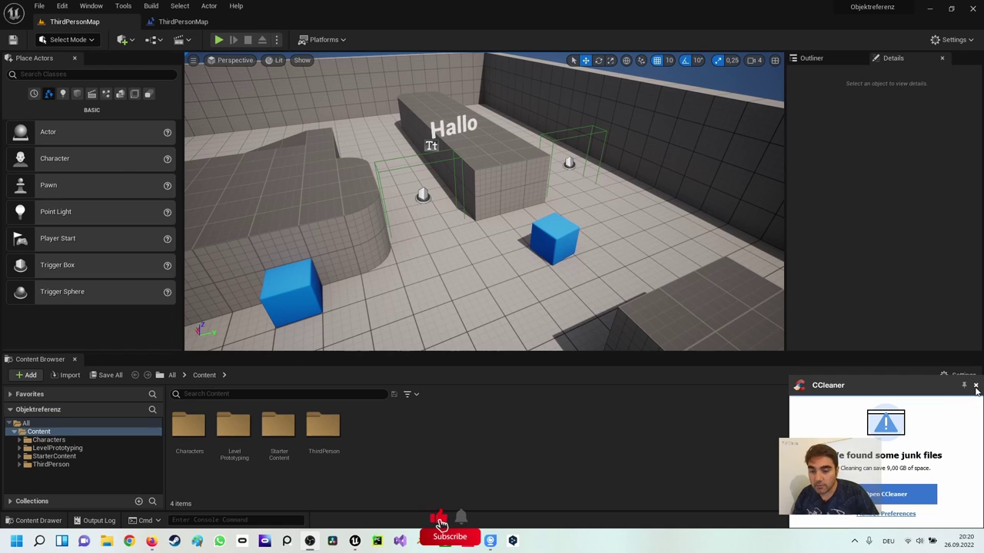
Dismiss the CCleaner junk-files notice and select TriggerBox2 in the level
left_click(976, 385)
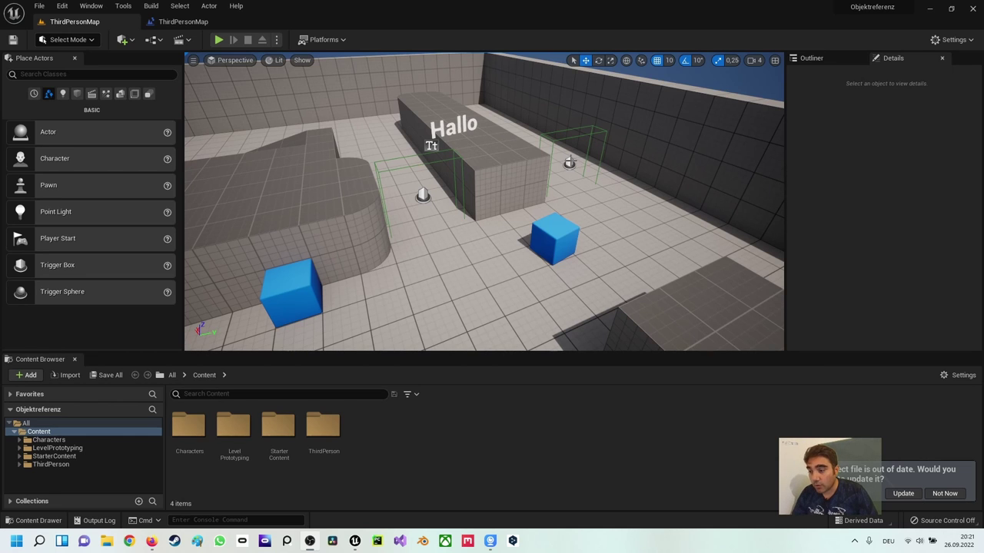
left_click(570, 163)
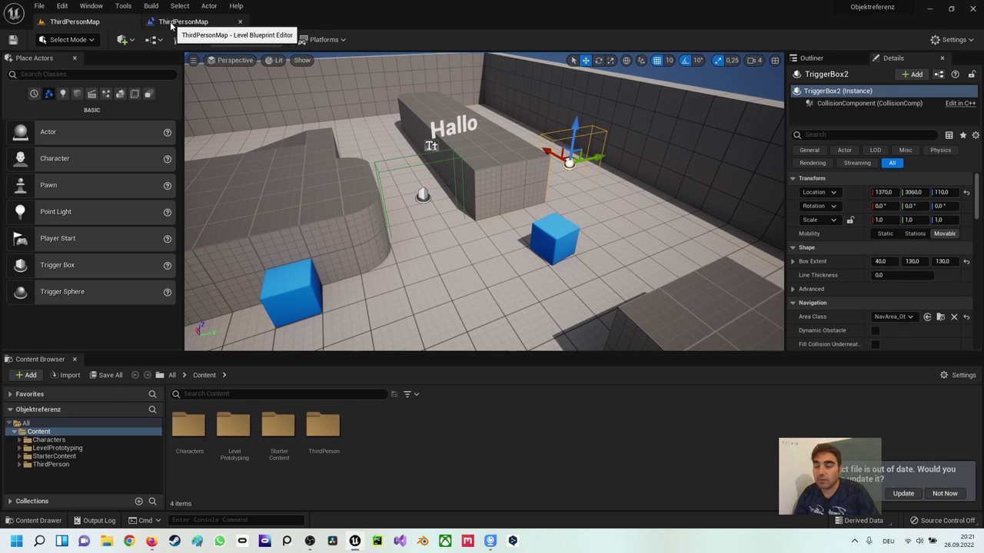
Open the ThirdPersonMap Level Blueprint and box-select both OnActorBeginOverlap events with their SET nodes
left_click(179, 24)
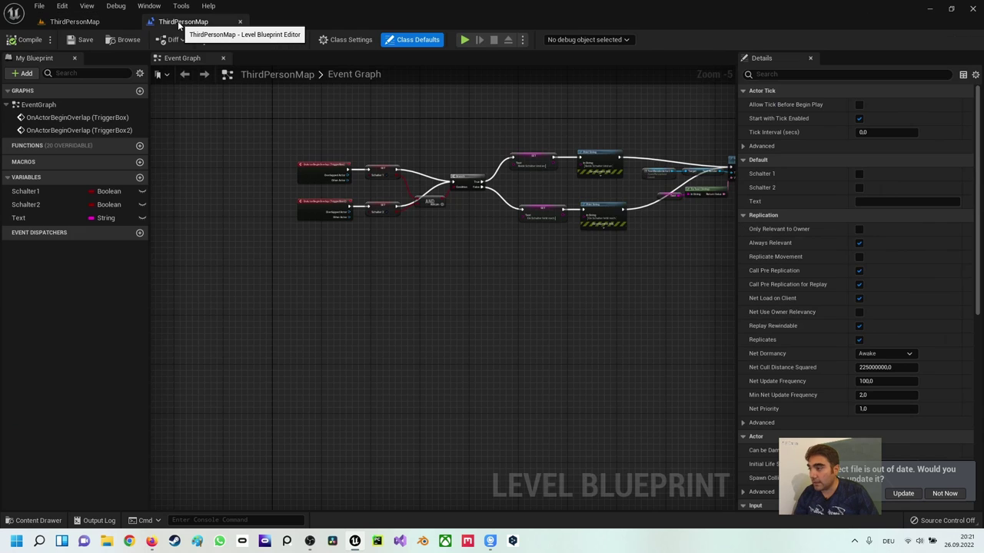
scroll(362, 229, "up", 2)
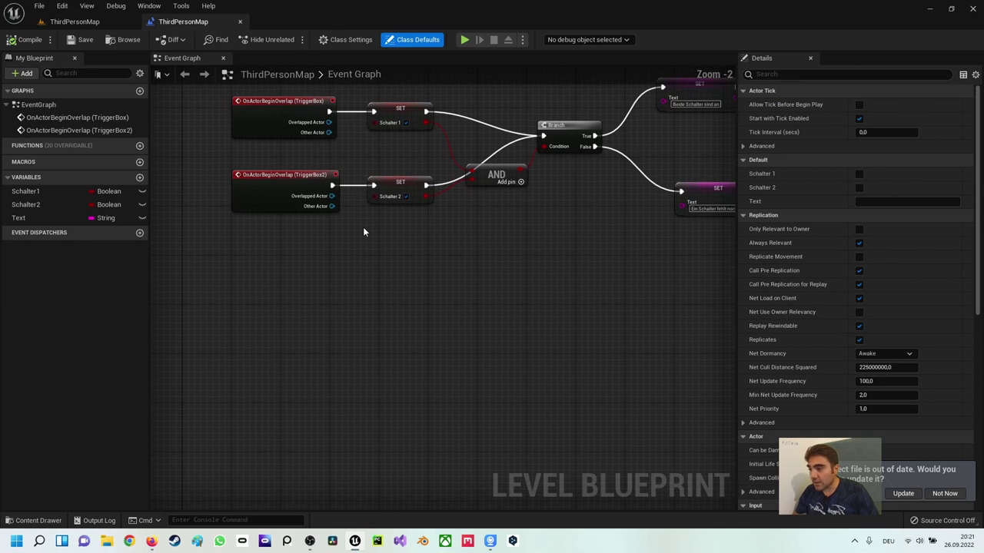
right_click_drag(362, 226, 374, 283)
scroll(381, 277, "down", 1)
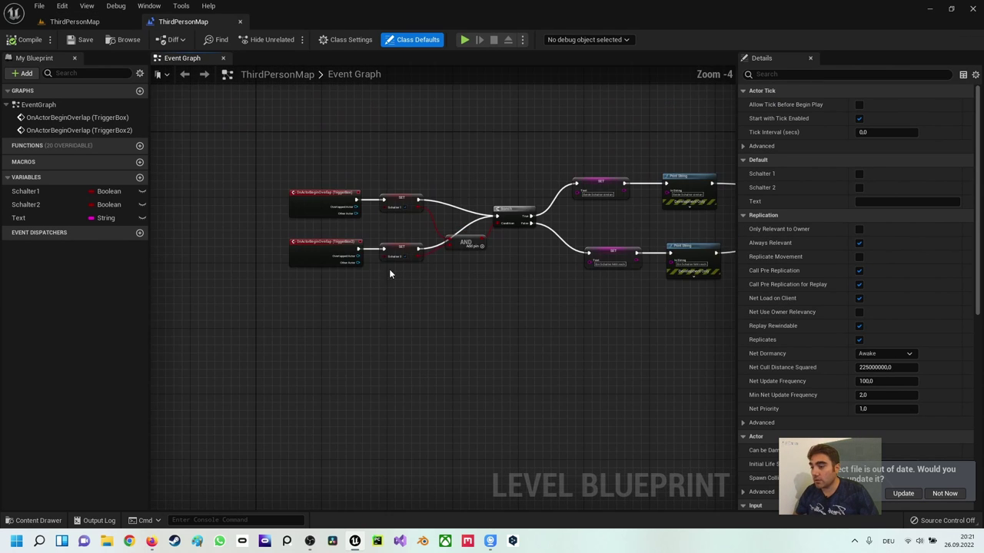
scroll(394, 279, "down", 1)
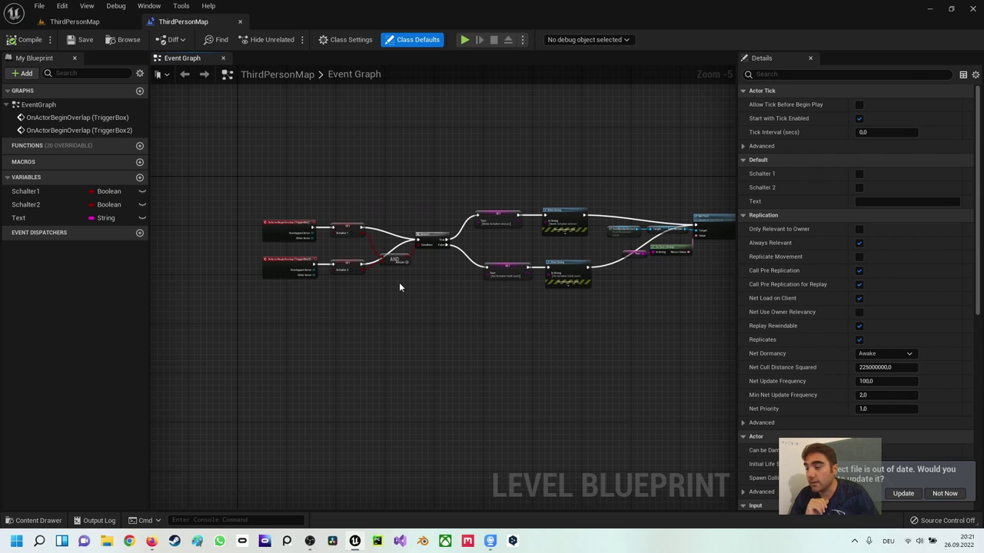
right_click_drag(399, 287, 399, 246)
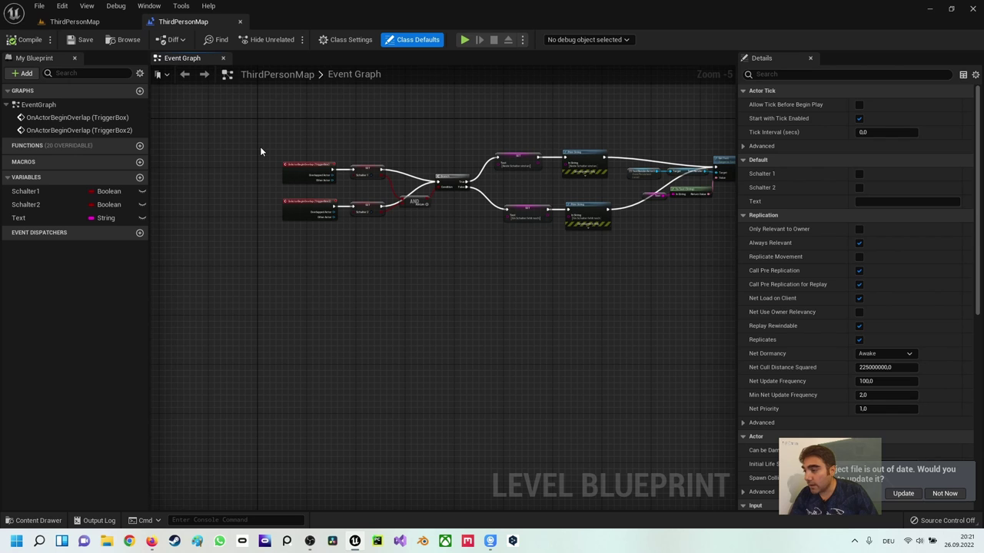
left_click_drag(259, 147, 369, 224)
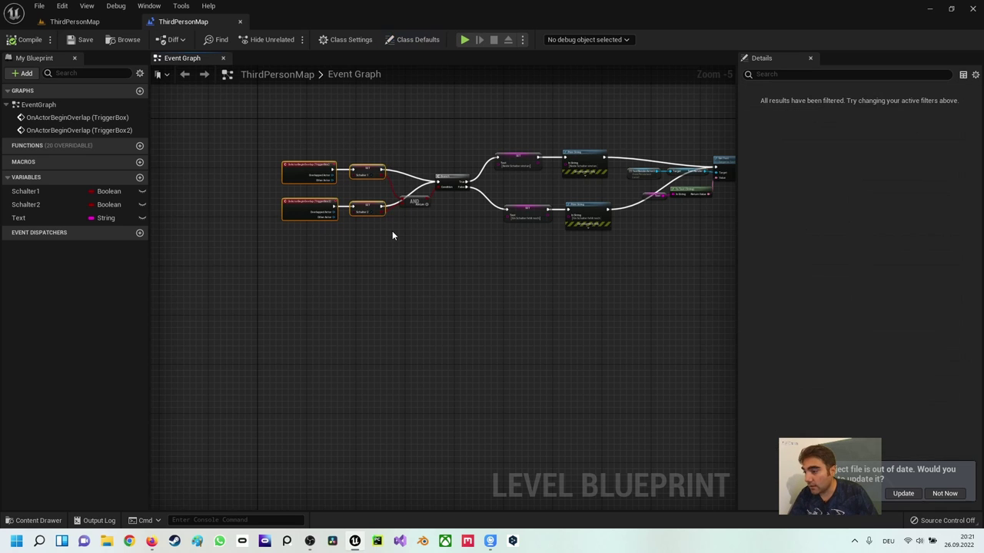
Wrap the selected nodes in a comment titled 'Triggerbox setzt beide Schalter auf True'
key("c")
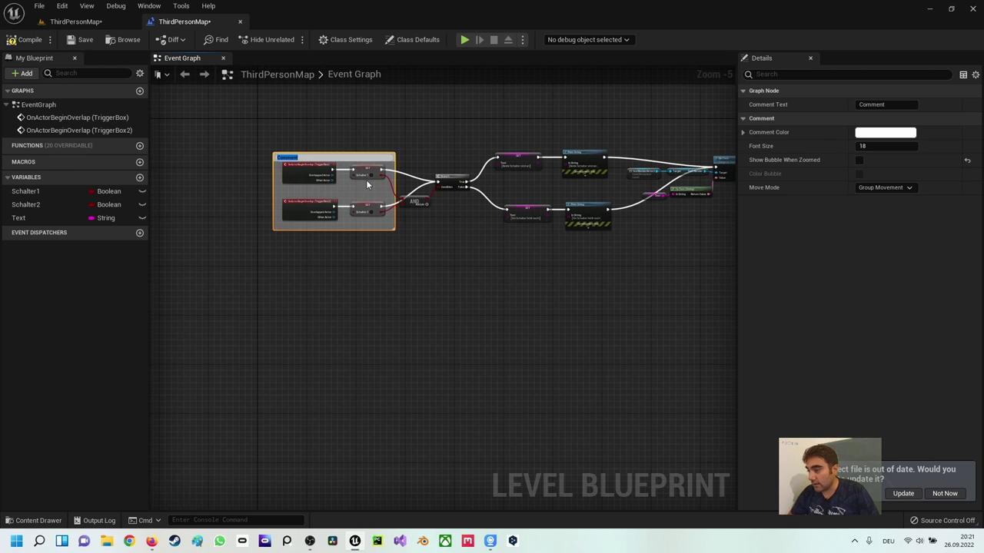
scroll(304, 148, "up", 3)
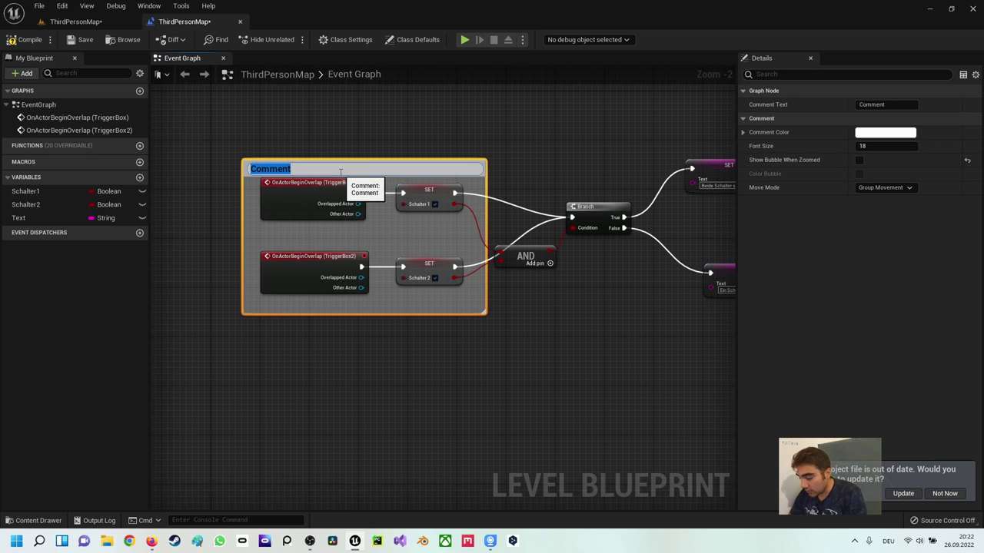
type("Trig")
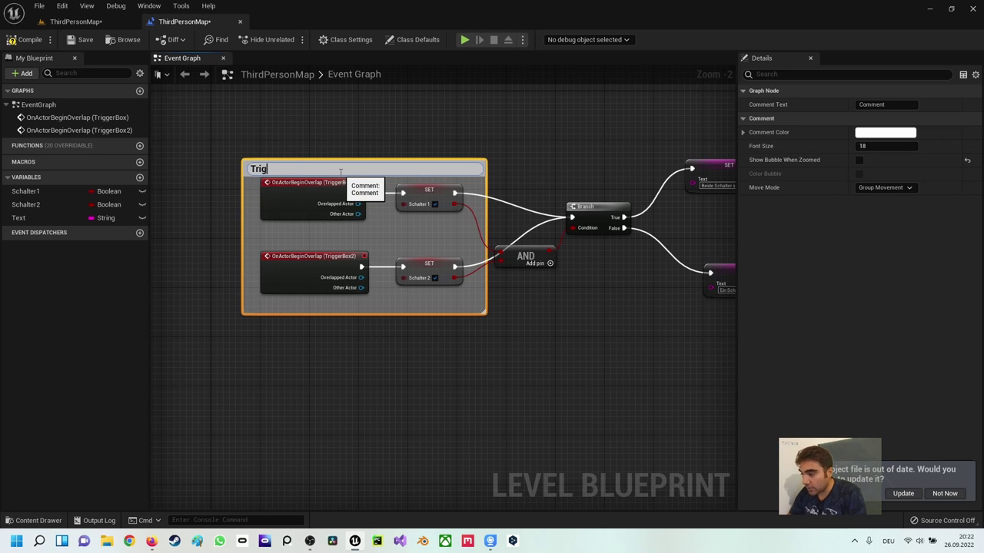
type("gerbox")
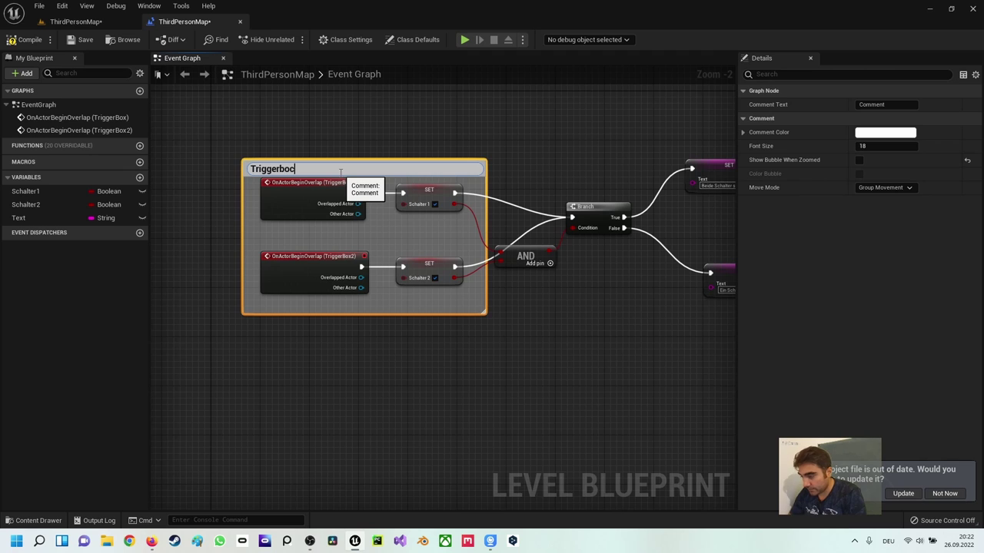
type(" se")
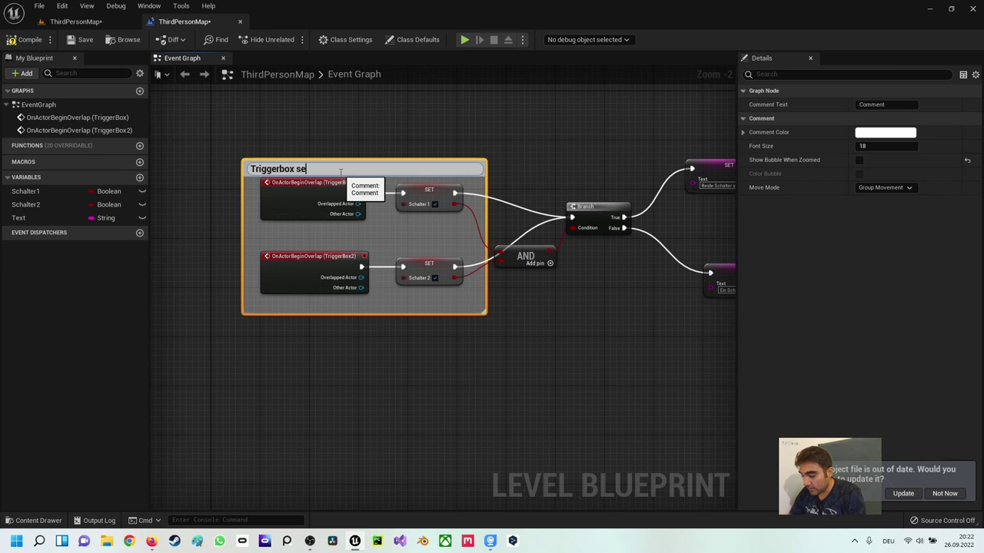
type("tzt")
type(" beide Sch")
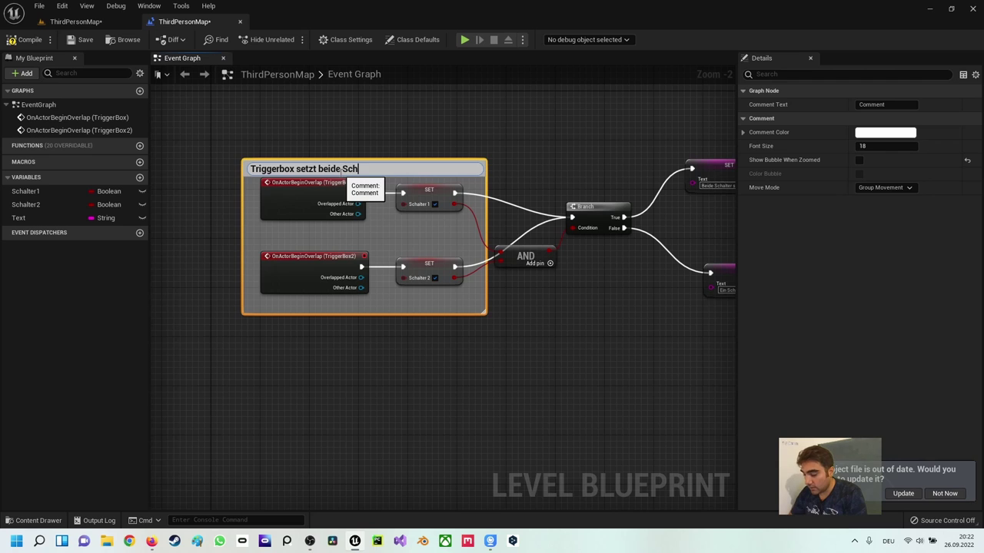
type("alter")
key("BackSpace")
key("BackSpace")
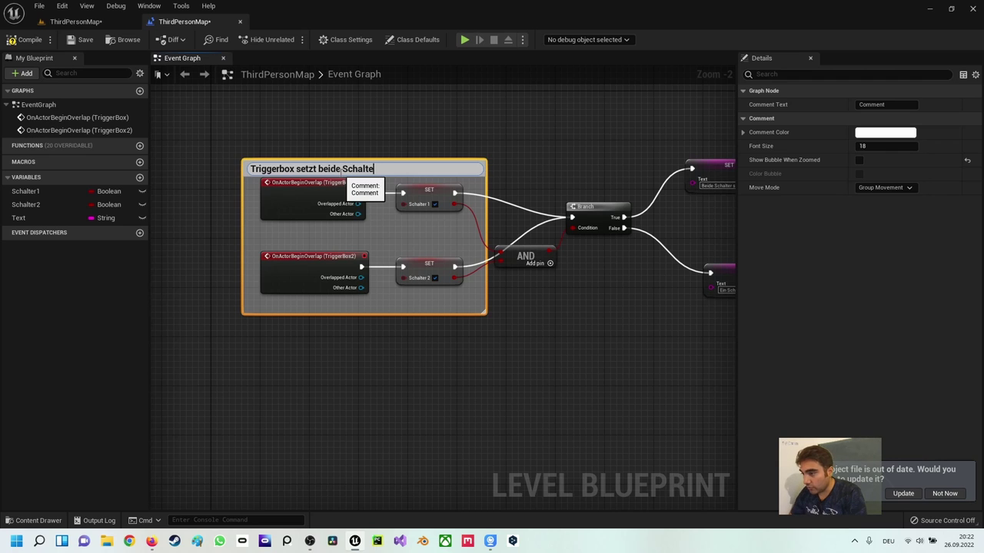
type("r auf RT")
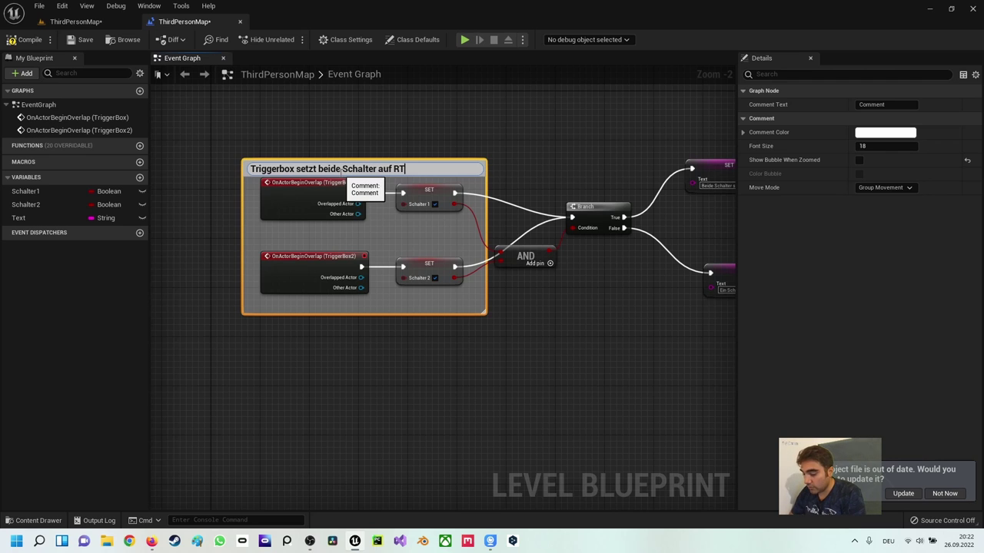
key("BackSpace")
key("BackSpace")
type("Tru")
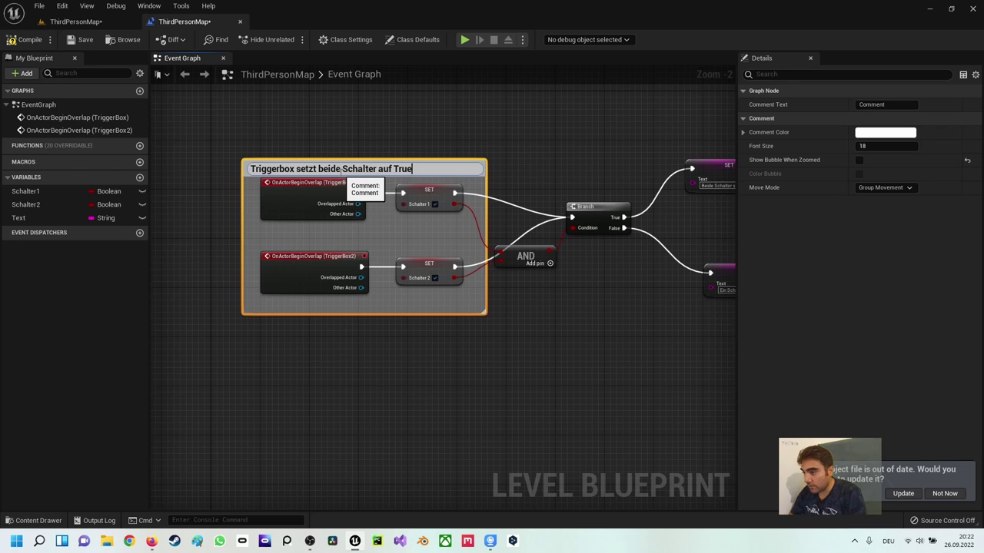
type("e")
key("Return")
Bring the SET and Print String nodes into view and box-select them
scroll(395, 134, "down", 2)
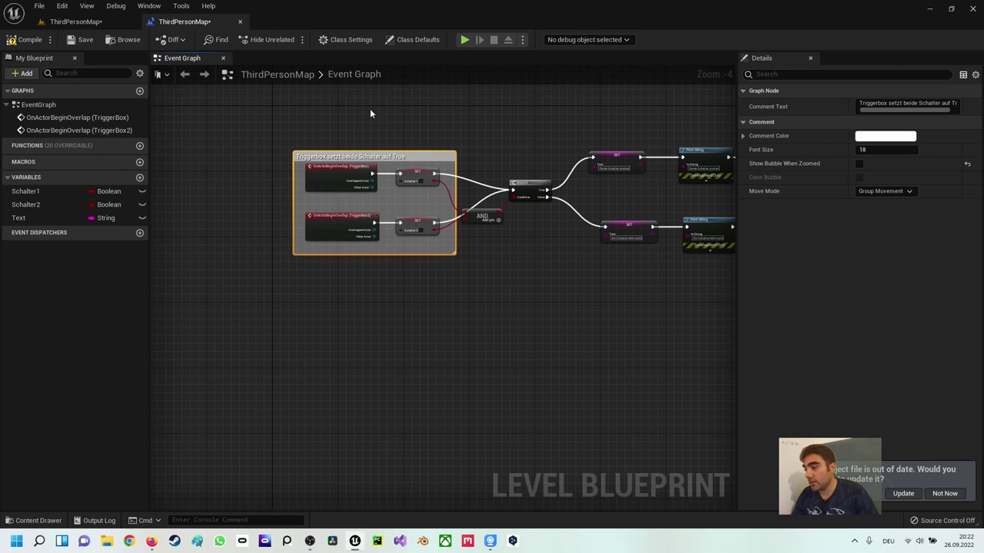
scroll(578, 263, "down", 1)
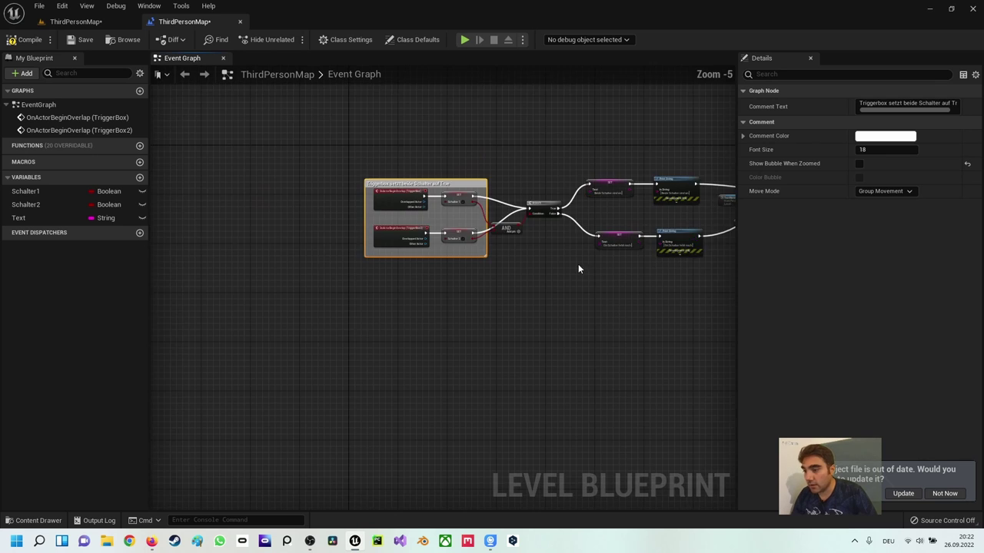
right_click_drag(578, 264, 382, 201)
scroll(405, 144, "up", 1)
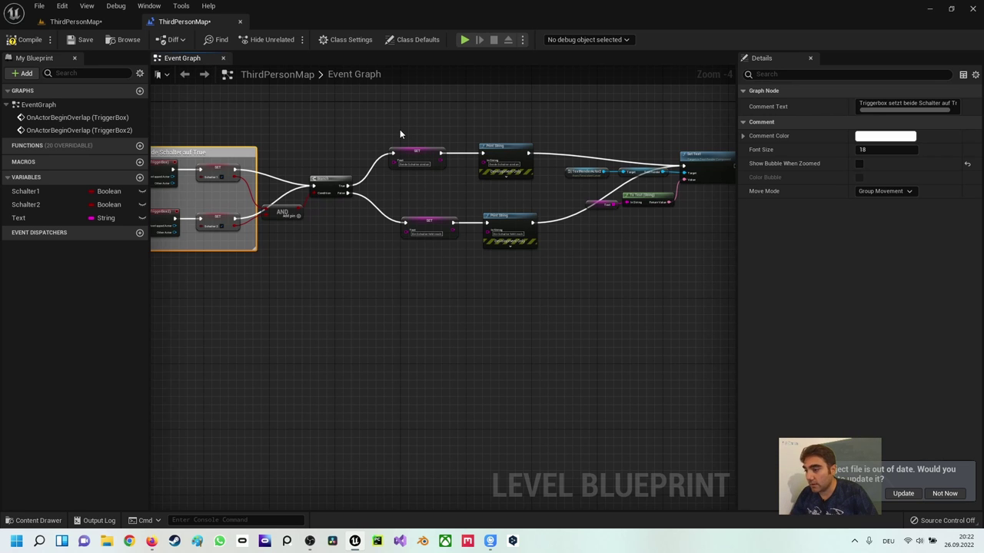
scroll(400, 134, "up", 1)
right_click_drag(399, 134, 307, 112)
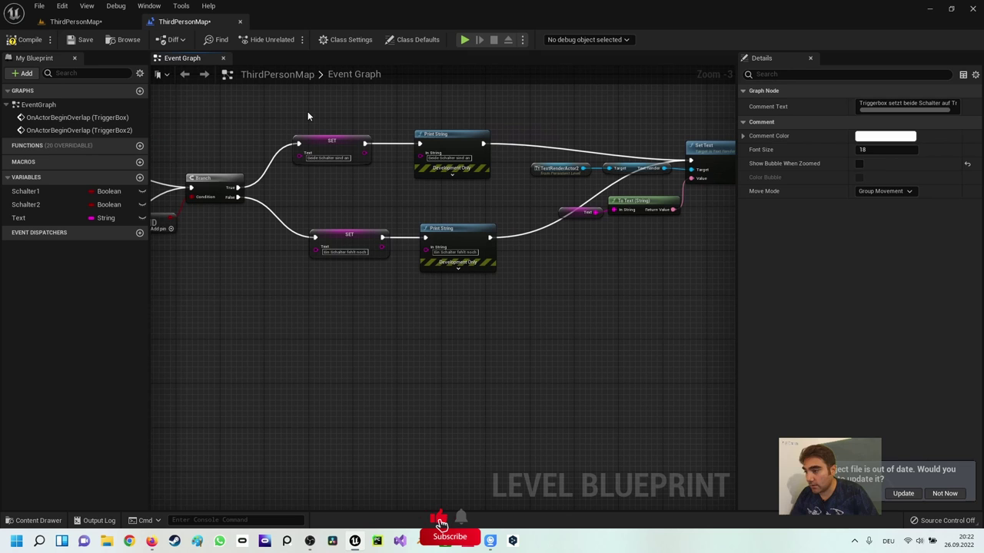
mouse_move(307, 112)
left_mouse_down()
mouse_move(369, 202)
mouse_move(499, 310)
left_mouse_up()
Wrap the SET and Print String nodes in a comment titled 'Text wird gesetzt'
scroll(340, 199, "down", 2)
key("c")
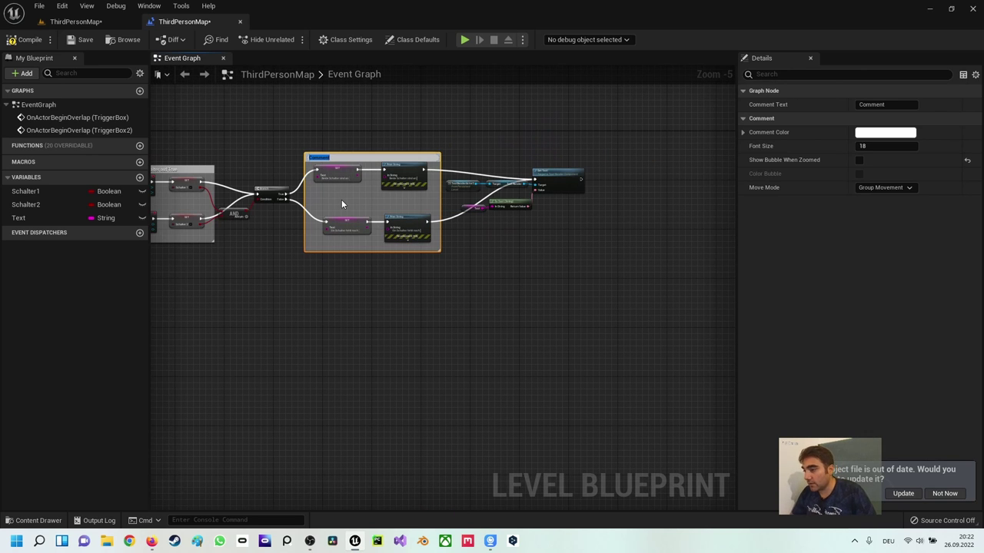
scroll(342, 204, "up", 2)
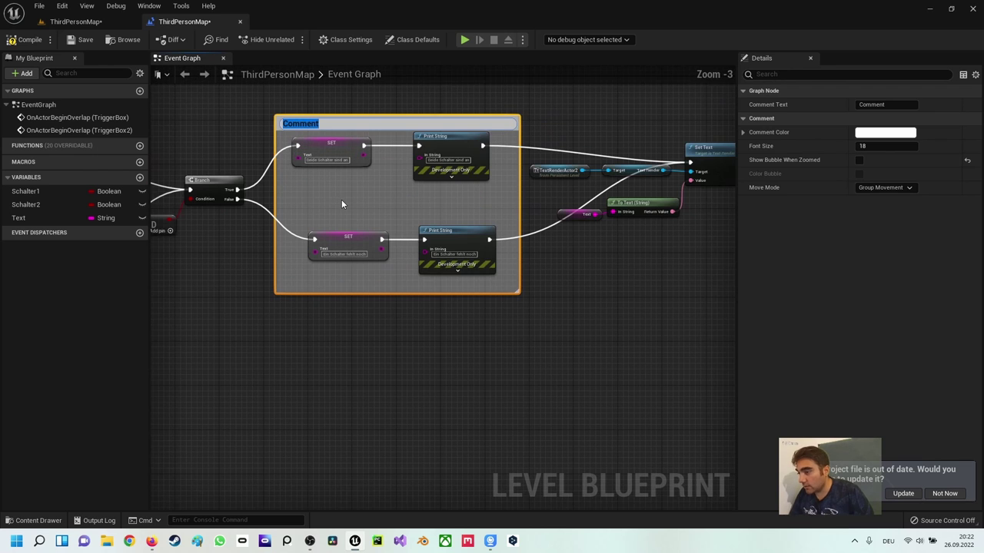
type("R")
key("BackSpace")
type("Text")
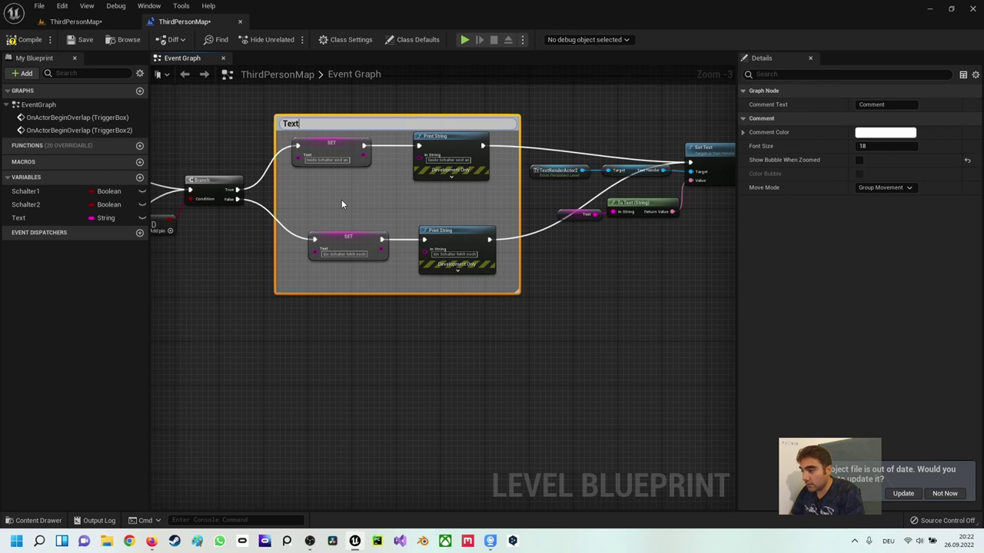
type(" wird")
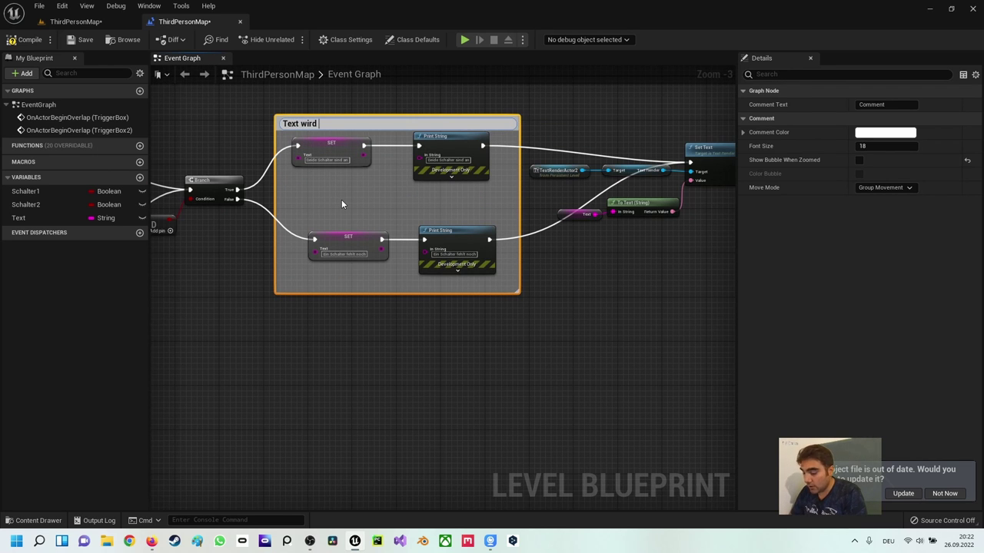
type(" auf")
type(" di")
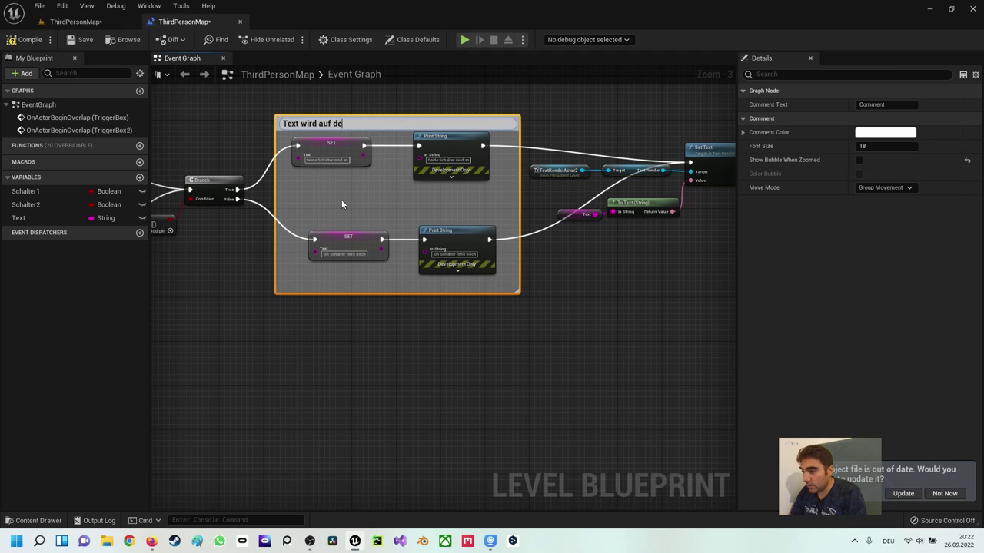
key("BackSpace")
key("BackSpace")
key("BackSpace")
key("BackSpace")
key("BackSpace")
key("BackSpace")
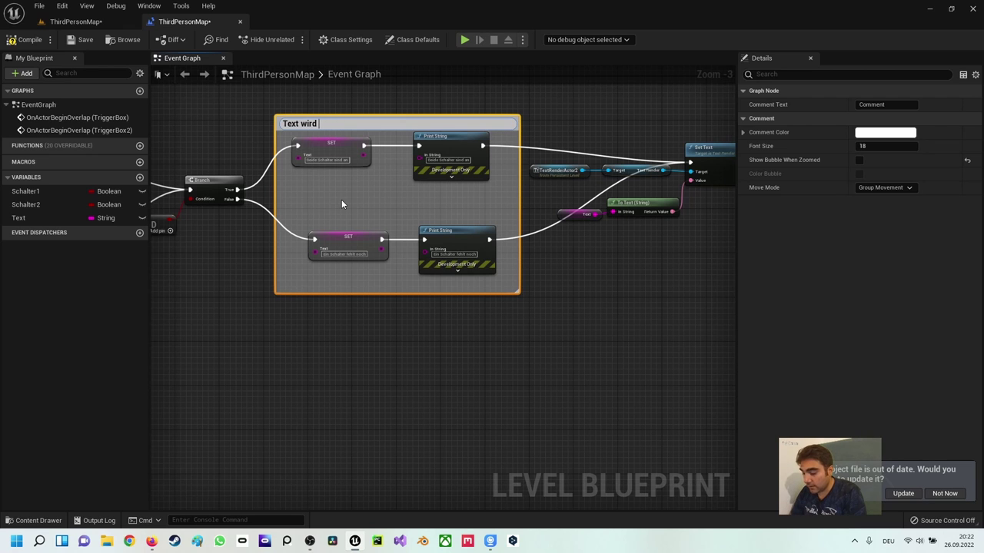
type("gesetzt")
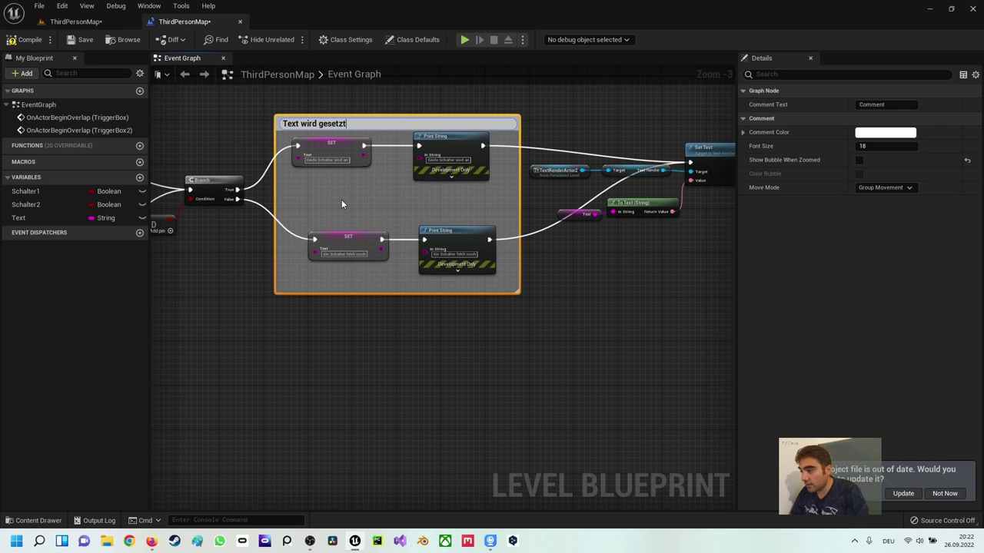
key("Return")
Change the title to 'Text Actor wird gesetzt' and bring the left comment into view
key("ctrl+Left")
key("ctrl+Left")
type("Actor")
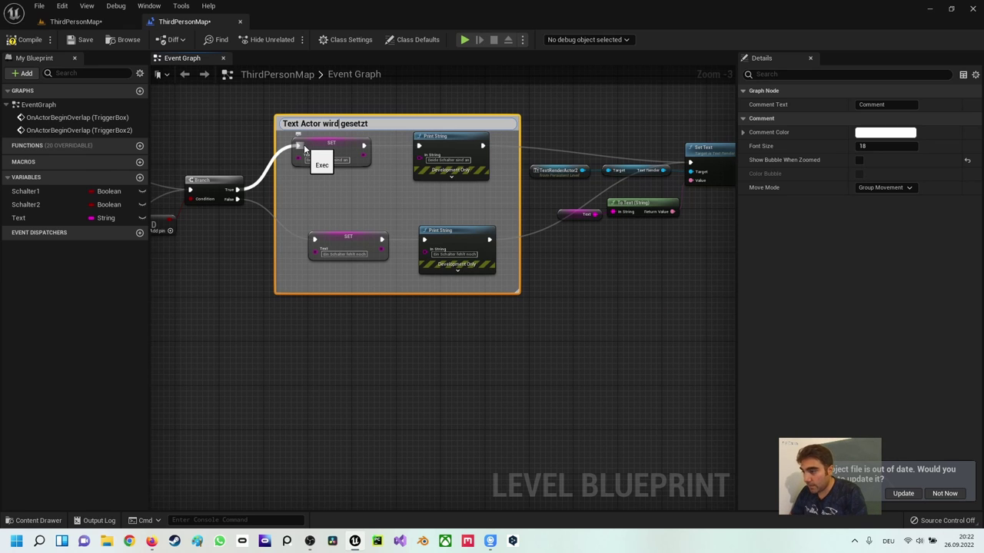
left_click(279, 355)
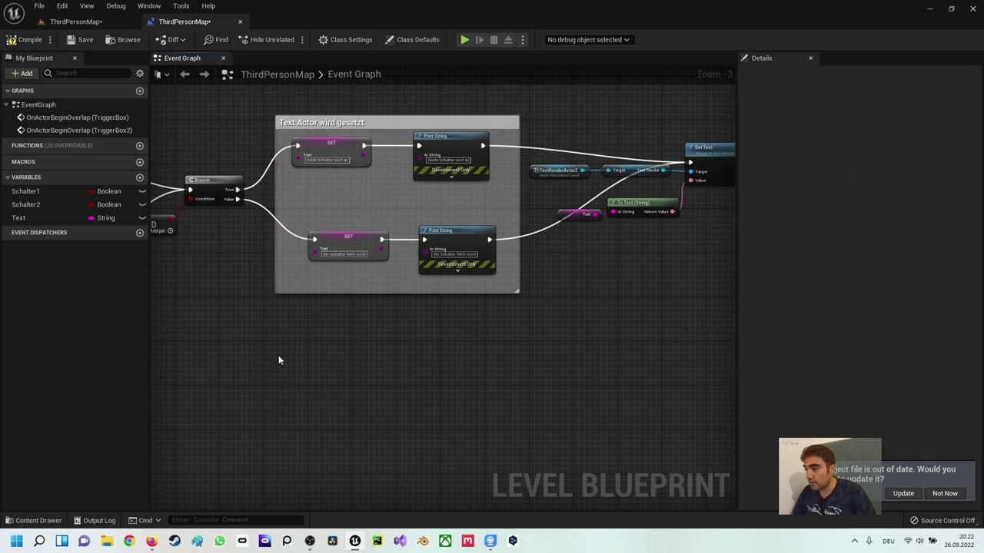
scroll(301, 322, "down", 1)
scroll(282, 271, "down", 1)
right_click_drag(282, 271, 450, 241)
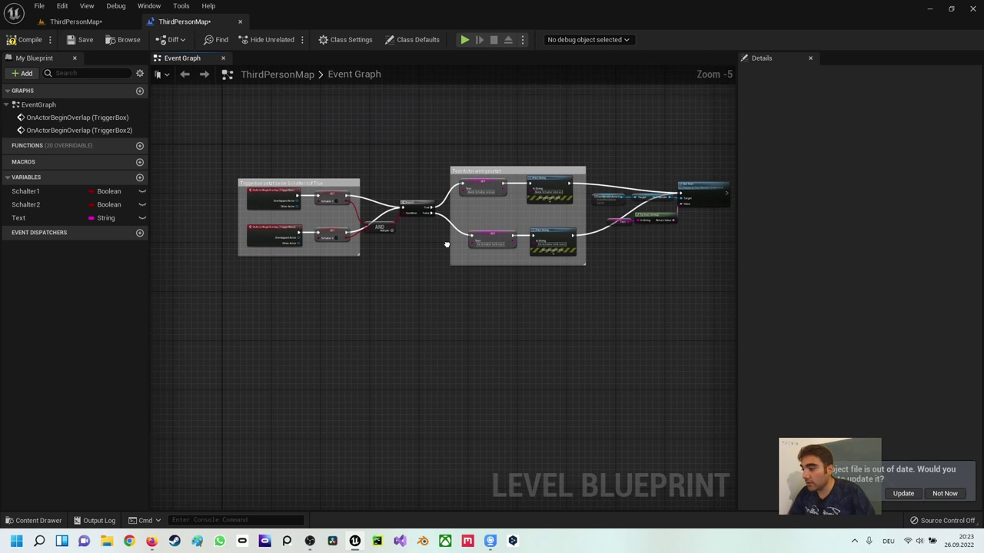
Set the 'Text Actor wird gesetzt' comment color to saturated green
left_click(341, 183)
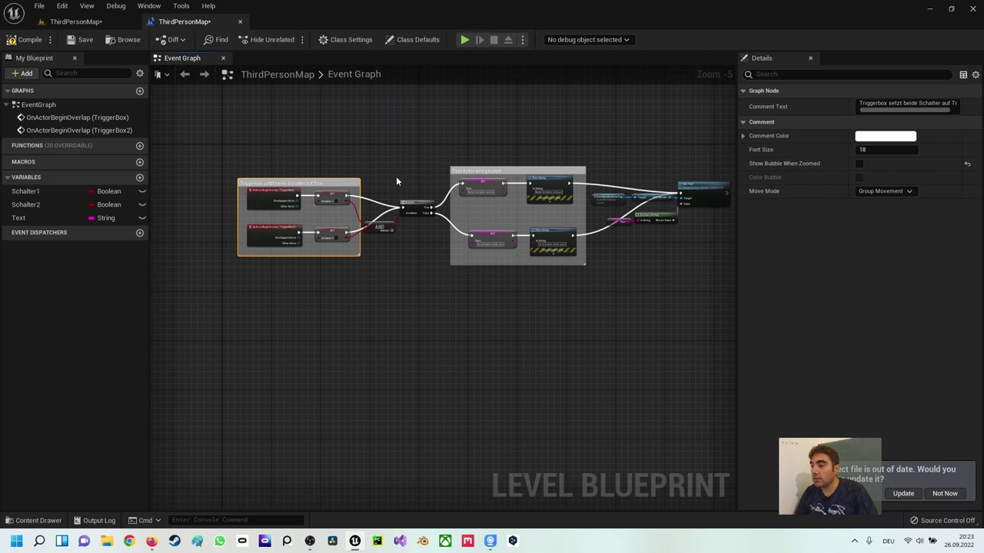
left_click(468, 175, "ctrl")
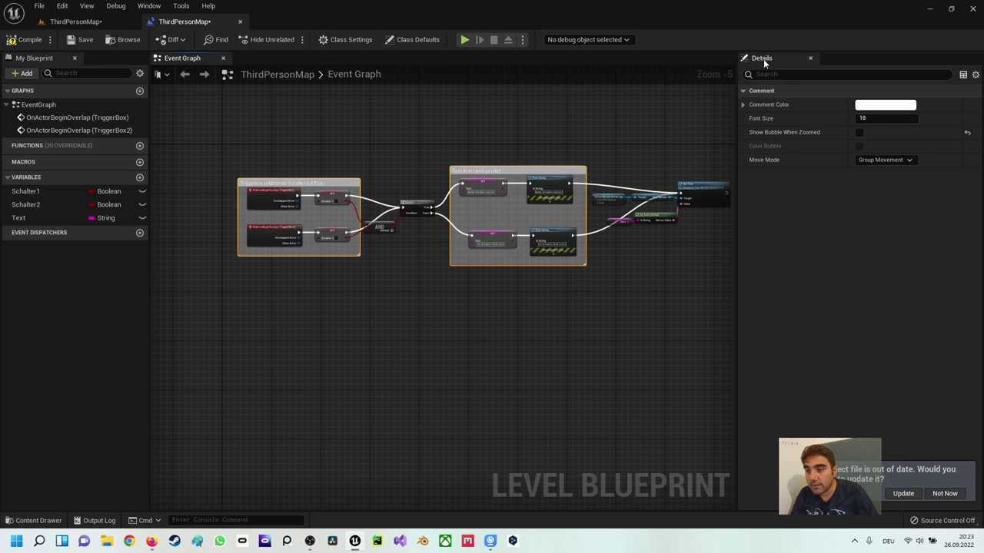
left_click(885, 104)
left_click(505, 111)
left_click(499, 171)
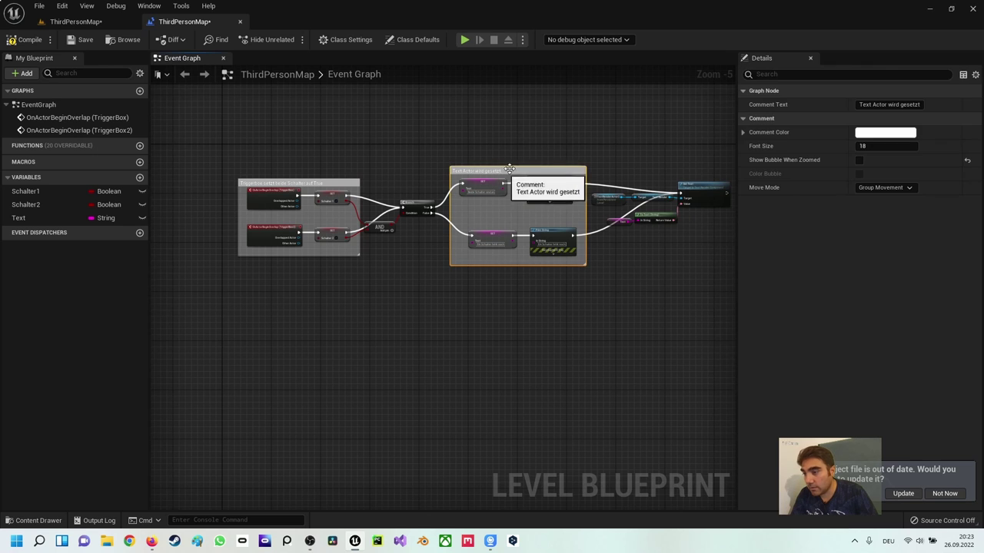
left_click(870, 133)
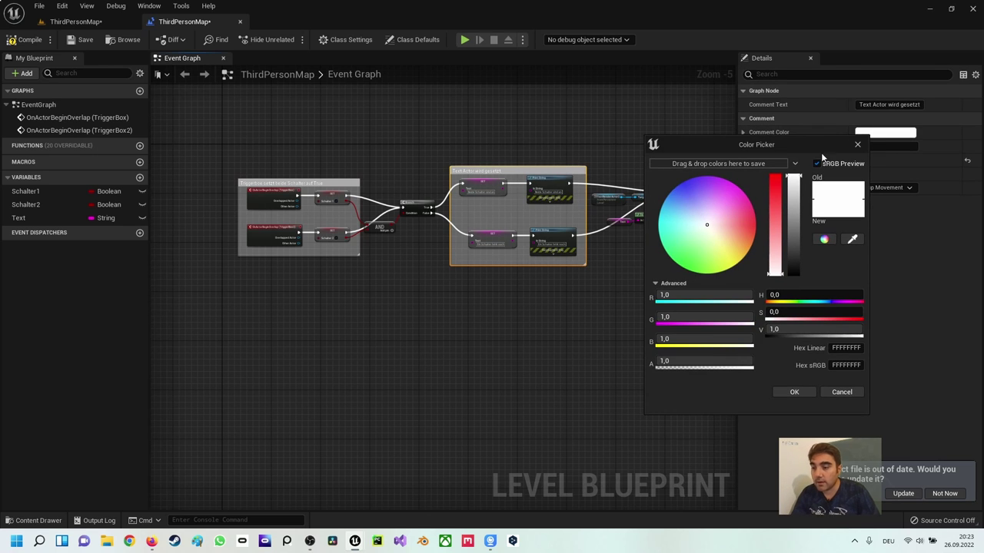
left_click(699, 237)
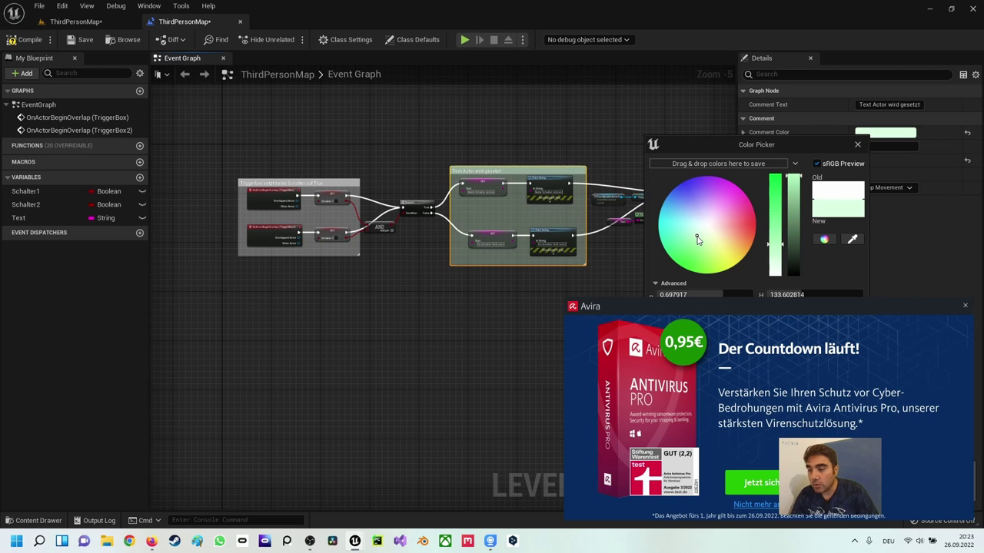
left_click_drag(698, 239, 680, 265)
left_click_drag(707, 144, 637, 51)
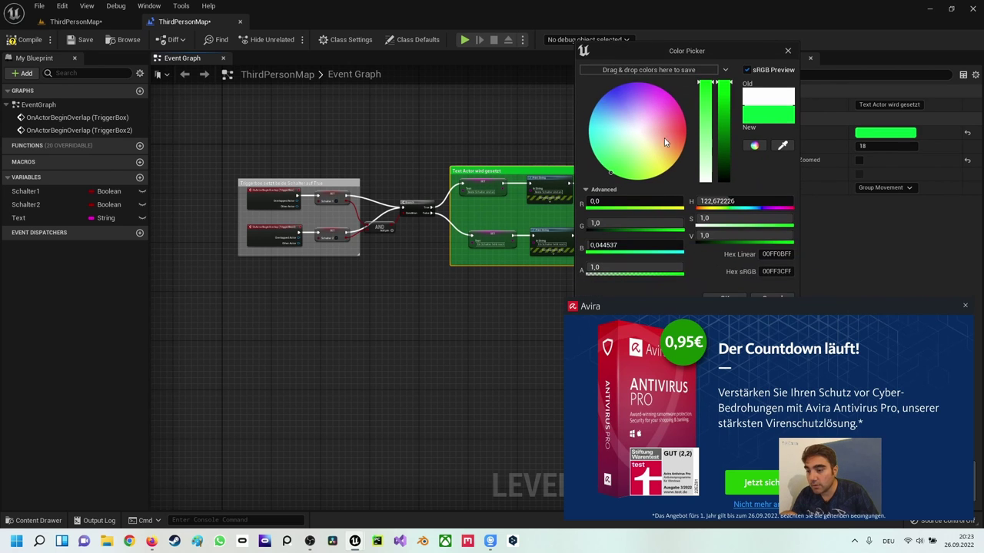
left_click(723, 299)
left_click(965, 306)
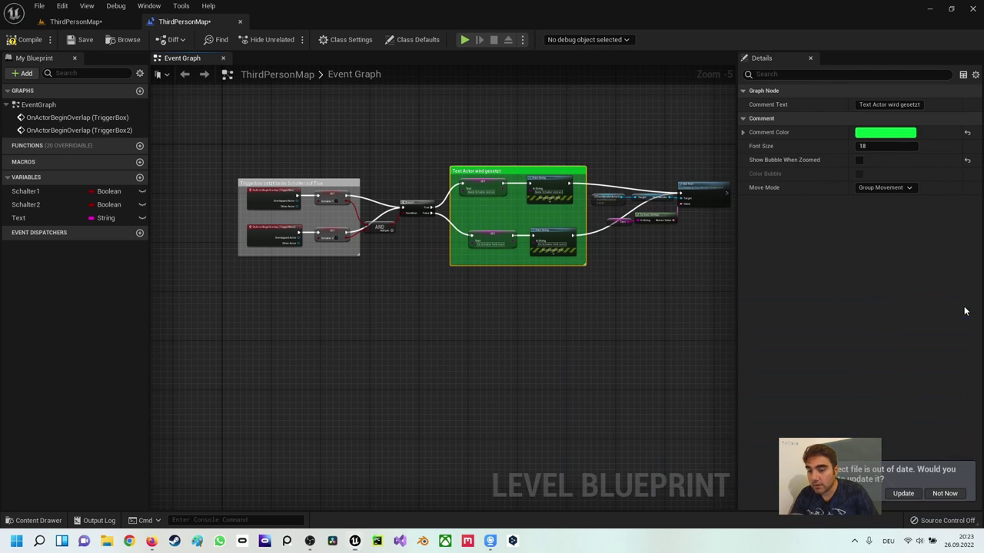
Set the 'Triggerbox setzt beide Schalter auf True' comment color to black
left_click(285, 184)
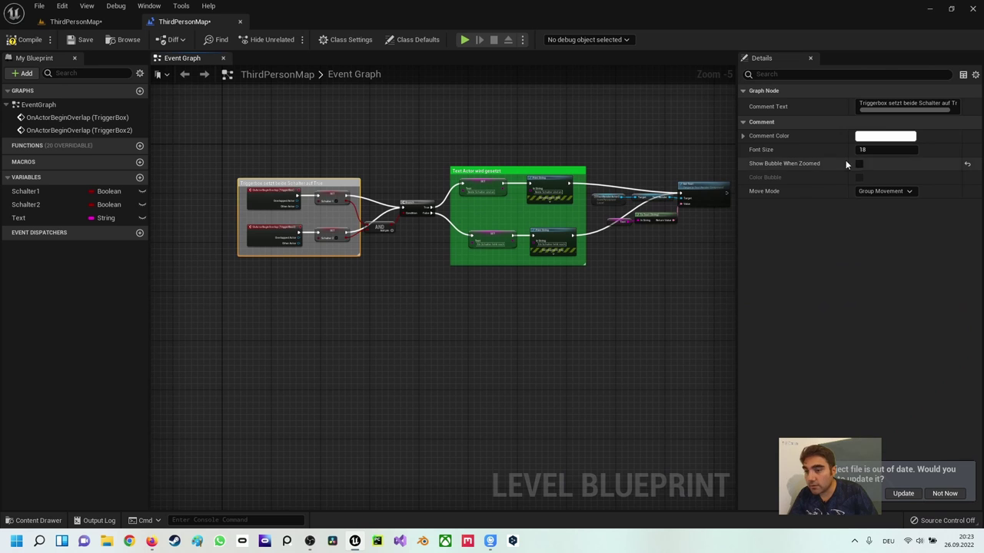
left_click(868, 140)
left_click_drag(791, 181, 793, 288)
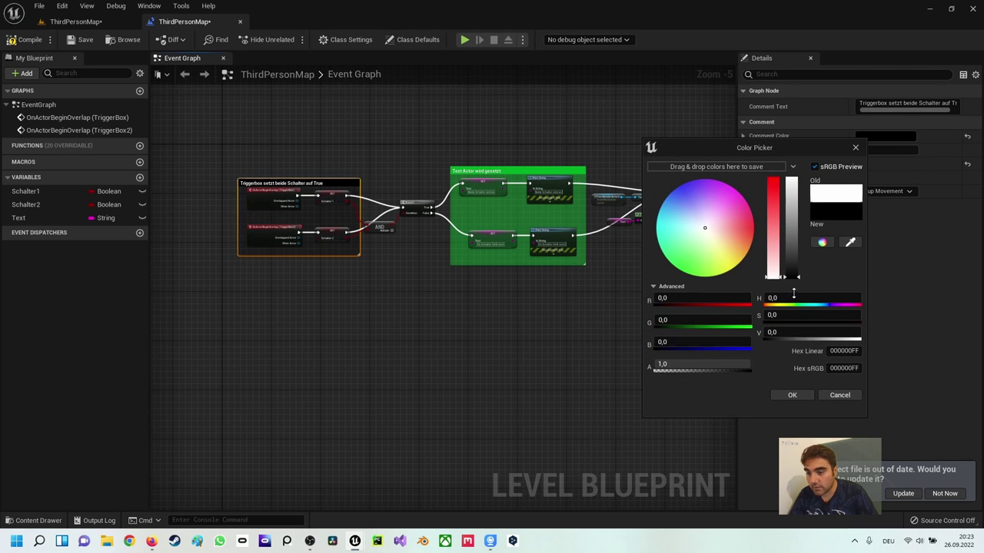
left_click(791, 396)
scroll(436, 248, "down", 2)
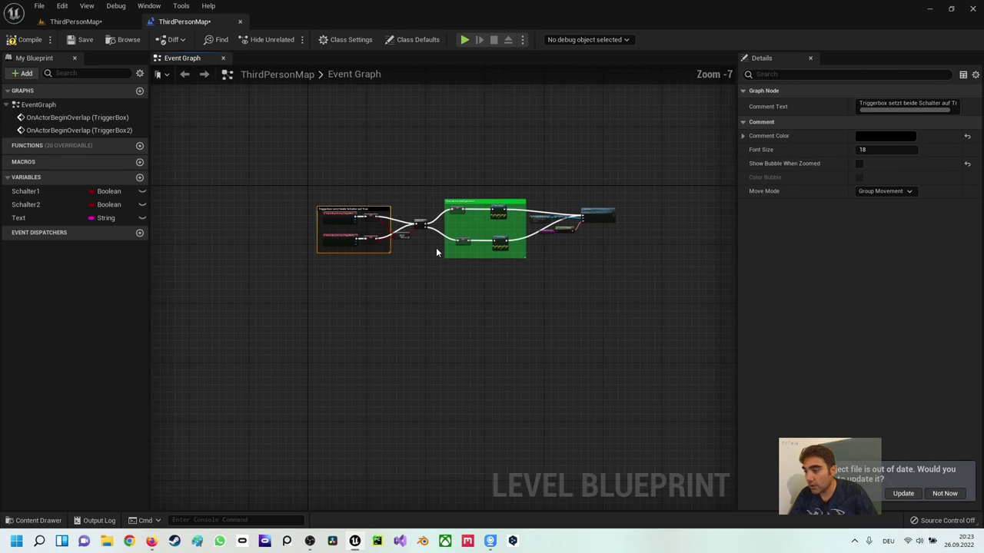
Wrap all graph nodes in a new outer comment titled 'Triggerbox löst Aktion ... aus'
left_click_drag(302, 123, 650, 266)
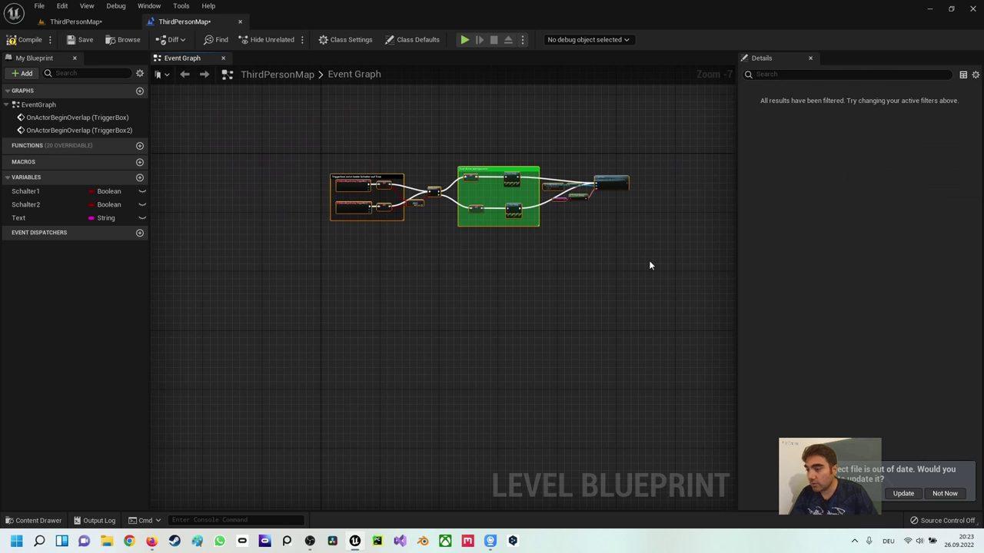
key("c")
scroll(379, 197, "up", 2)
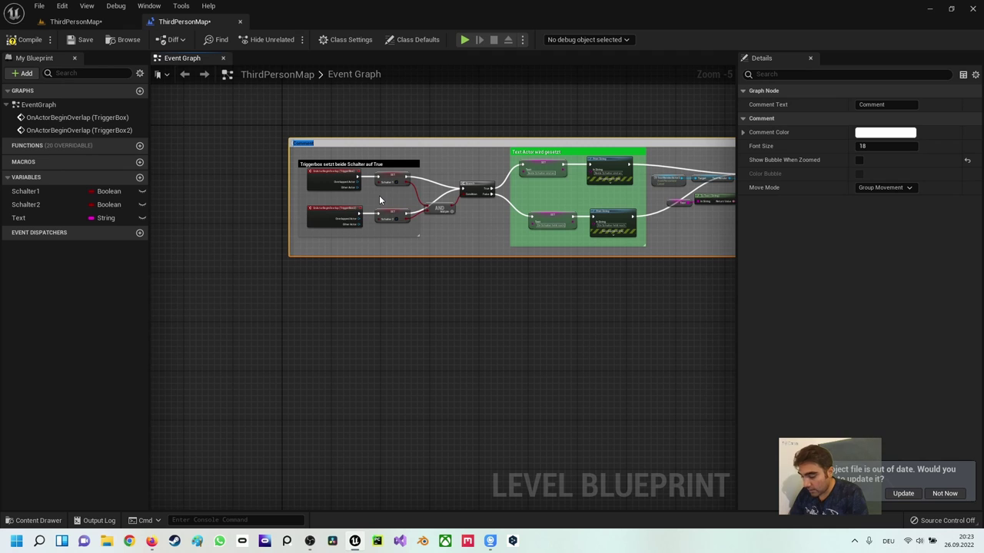
type("P")
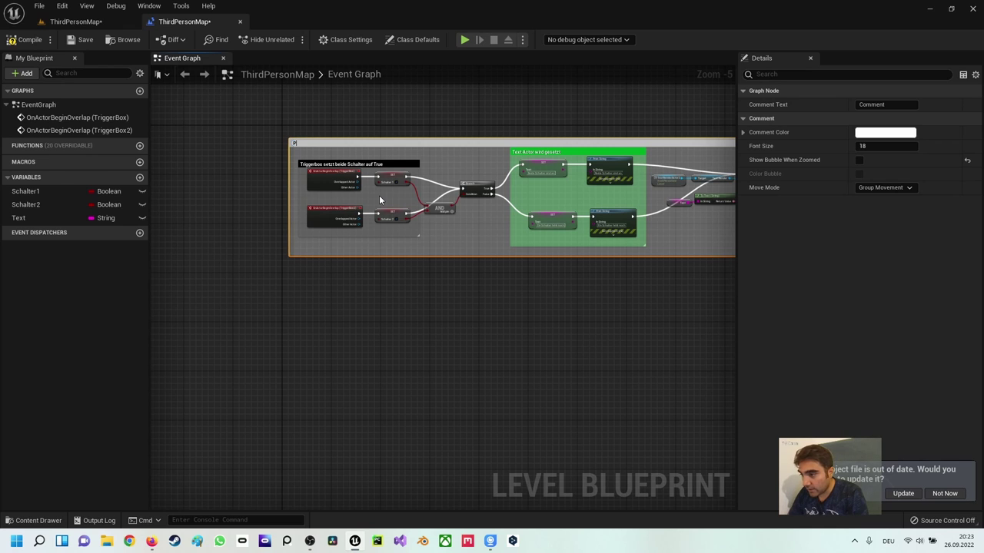
key("BackSpace")
type("Te")
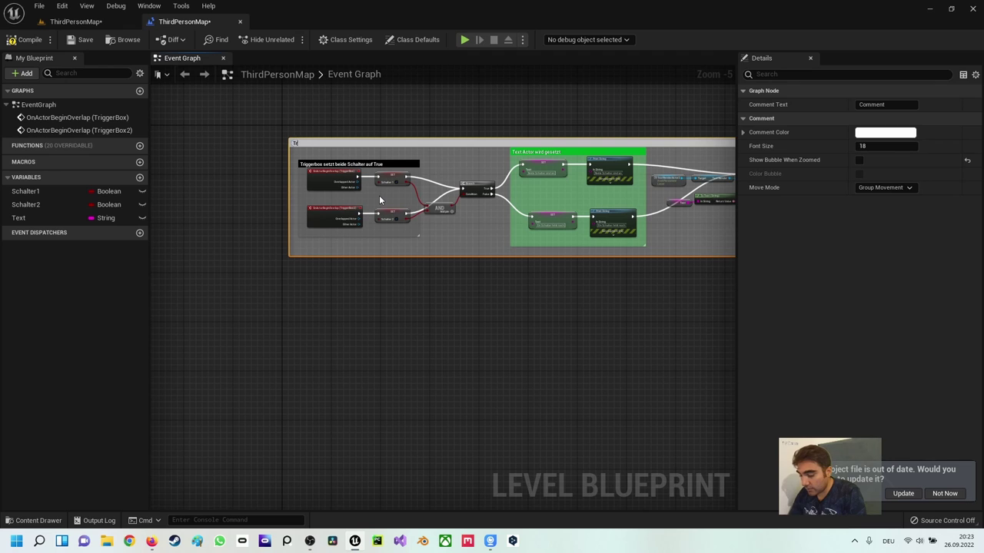
type("riggerbox lö")
type("st")
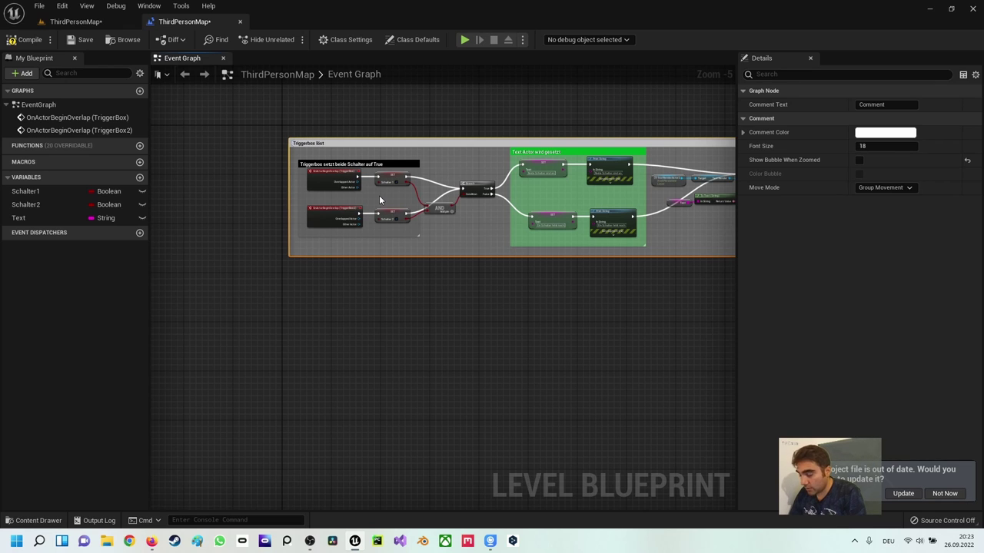
type(" Aktion")
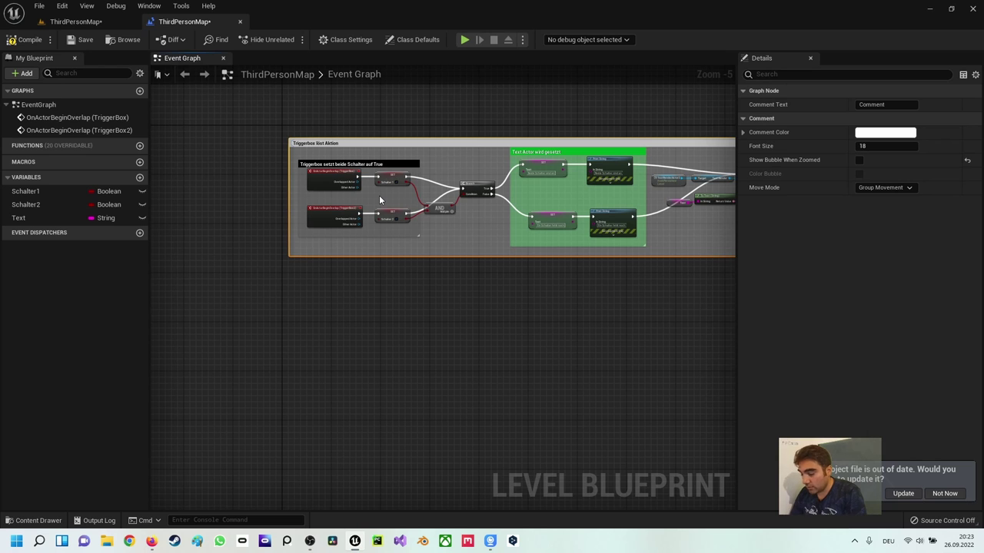
type(" ... aus")
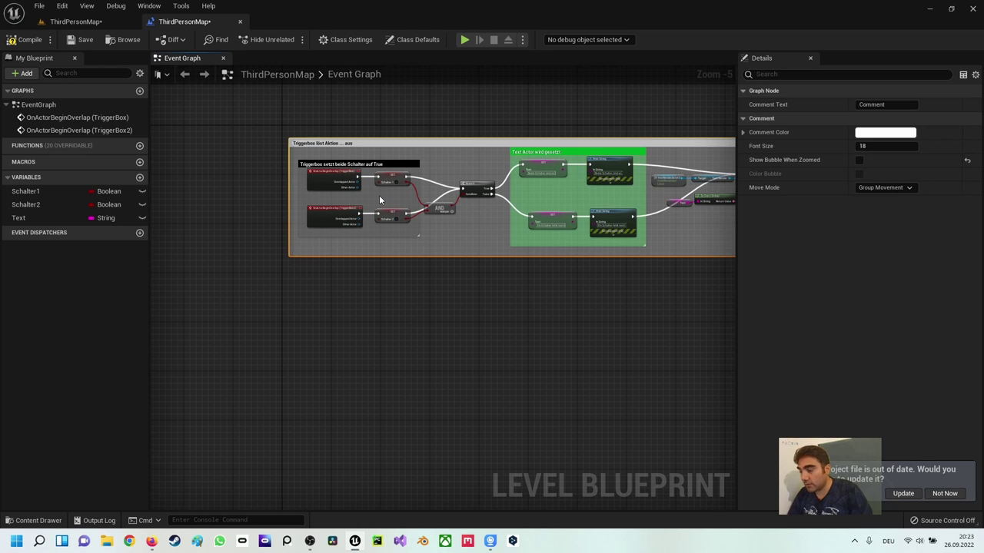
left_click(413, 329)
scroll(423, 307, "down", 2)
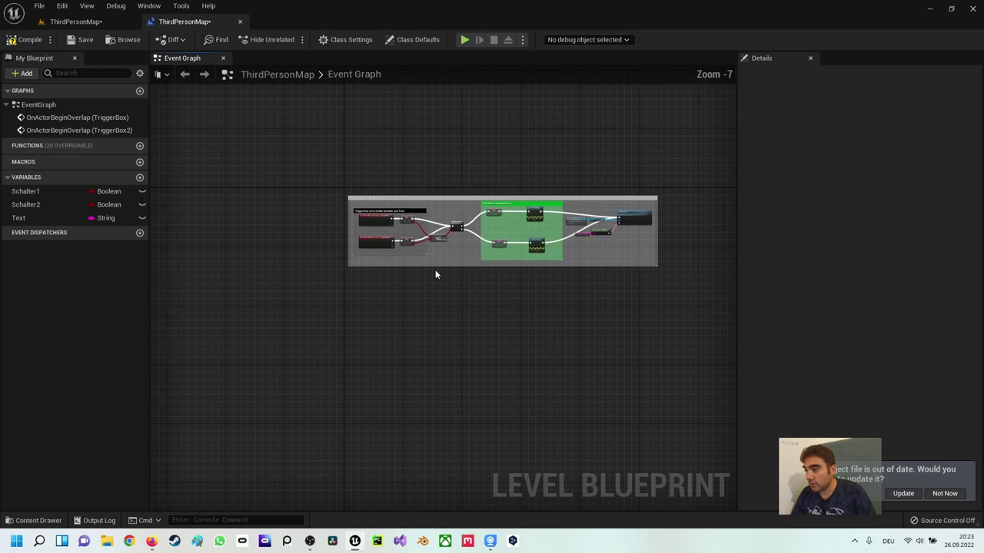
left_click(432, 203)
right_click_drag(351, 195, 361, 164)
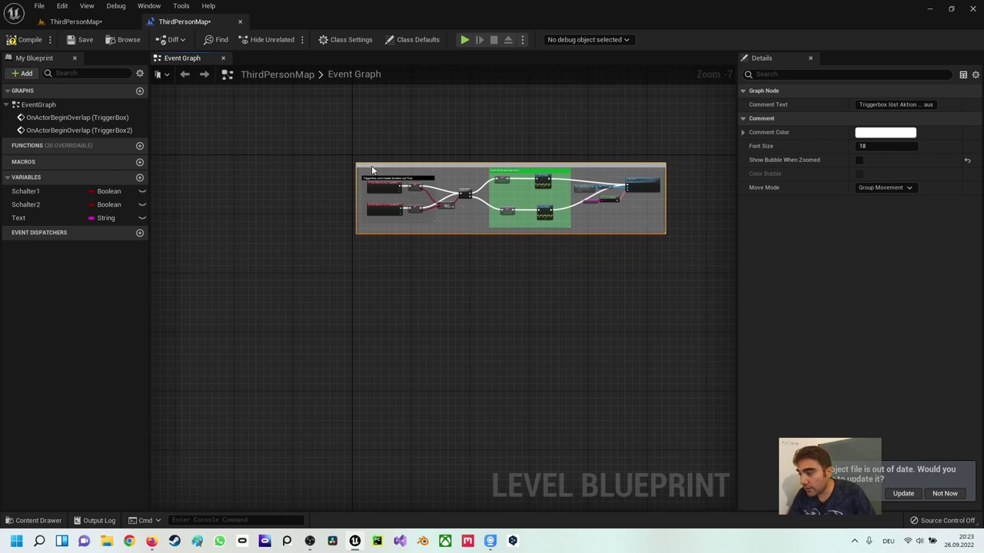
scroll(266, 91, "down", 1)
scroll(577, 241, "down", 1)
scroll(578, 241, "down", 3)
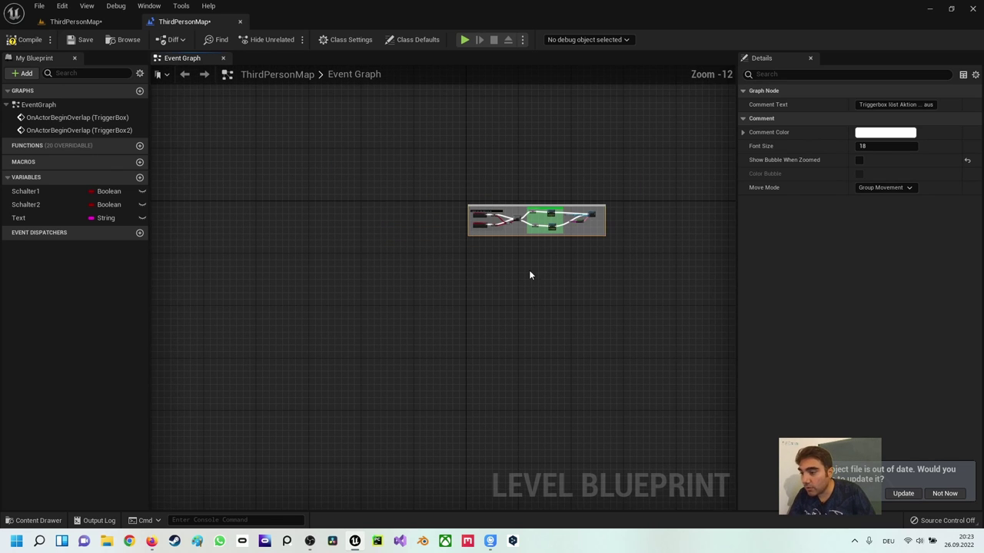
right_click_drag(529, 270, 521, 259)
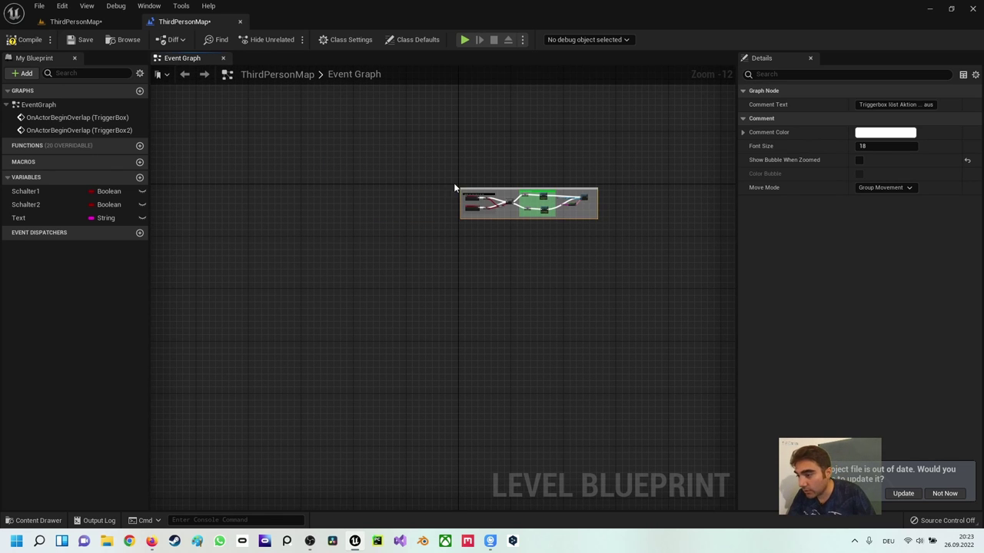
right_click_drag(267, 219, 218, 213)
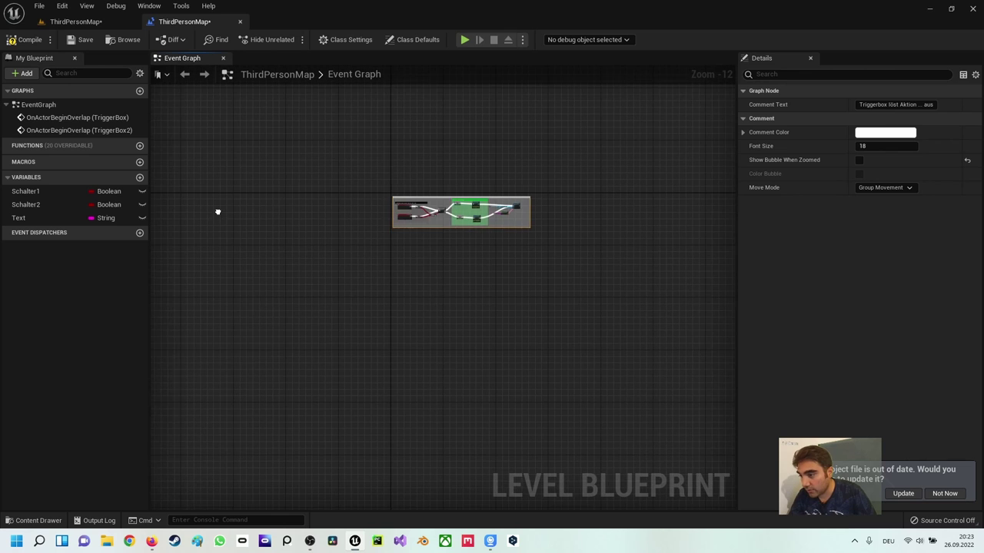
scroll(369, 195, "up", 3)
scroll(369, 195, "up", 2)
scroll(461, 217, "up", 2)
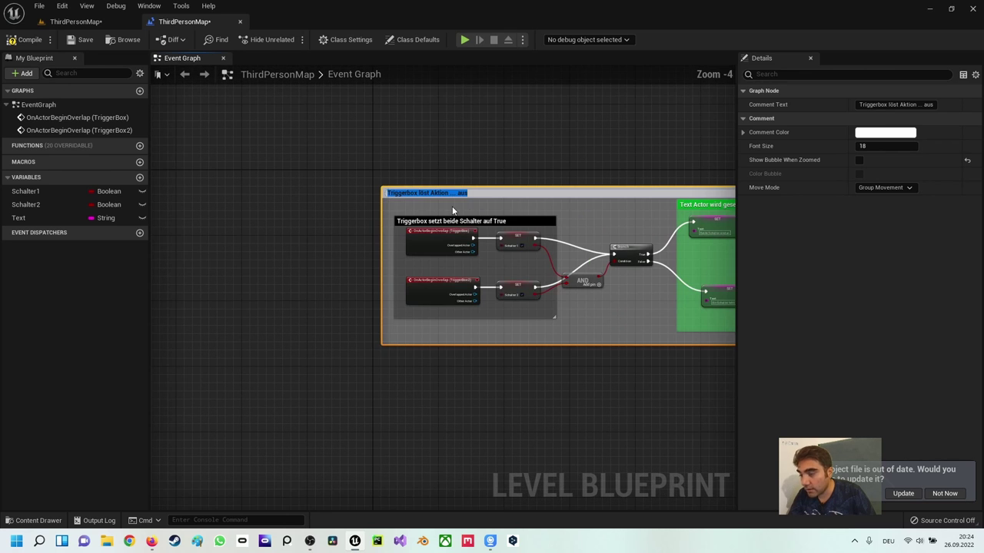
scroll(430, 201, "up", 1)
left_click(401, 166)
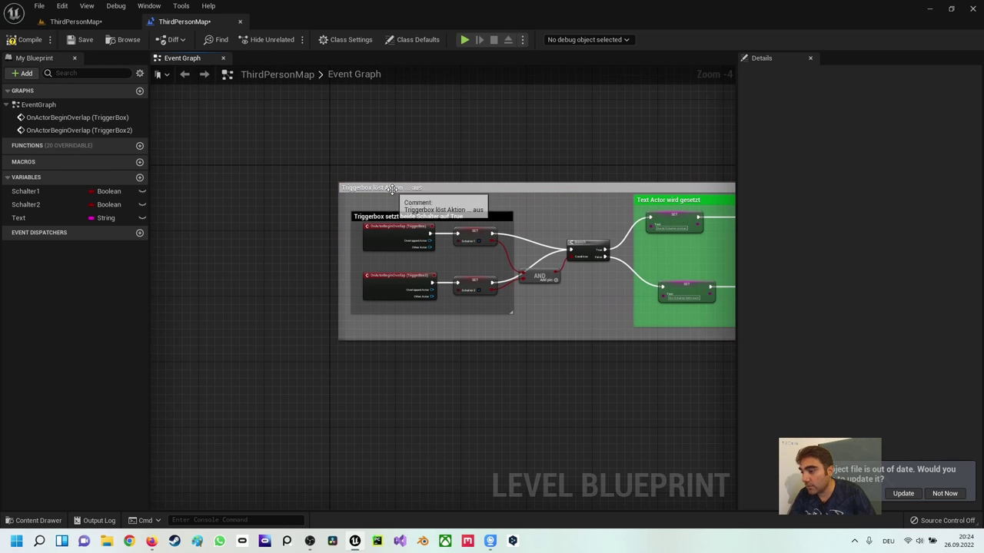
left_click(392, 197)
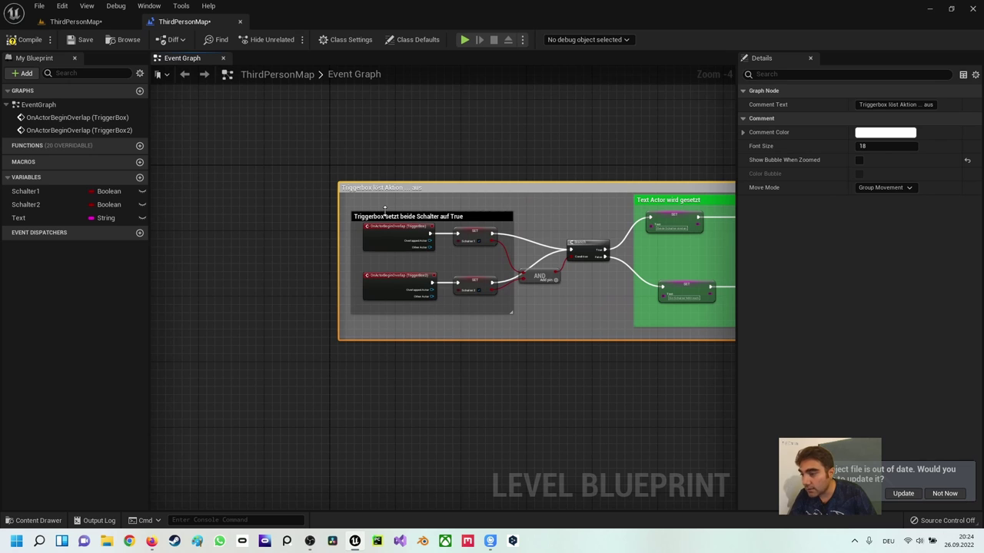
right_click_drag(416, 196, 329, 185)
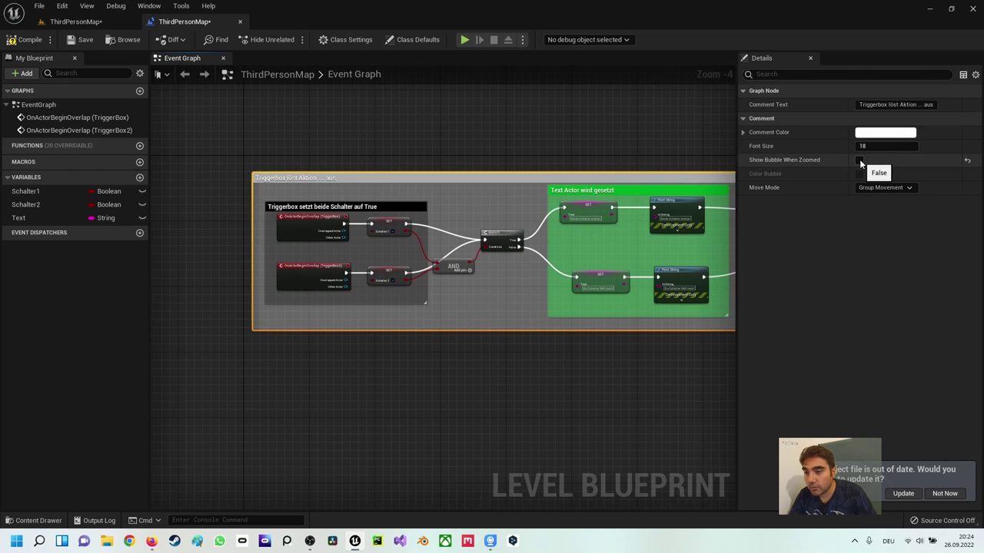
Enable Show Bubble When Zoomed on the outer comment and frame it in view
left_click(859, 160)
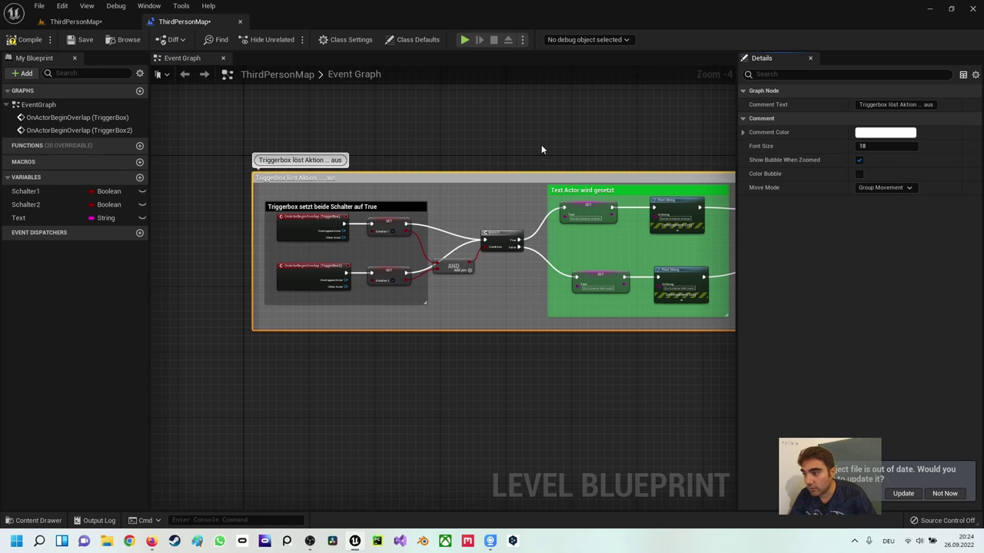
scroll(409, 141, "down", 1)
scroll(408, 142, "down", 2)
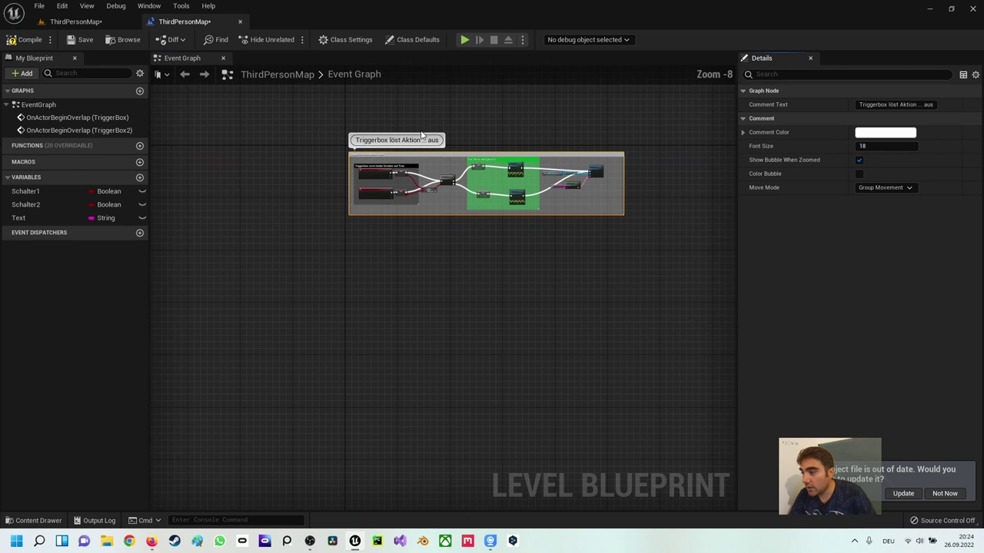
scroll(424, 125, "down", 1)
right_click_drag(424, 125, 431, 148)
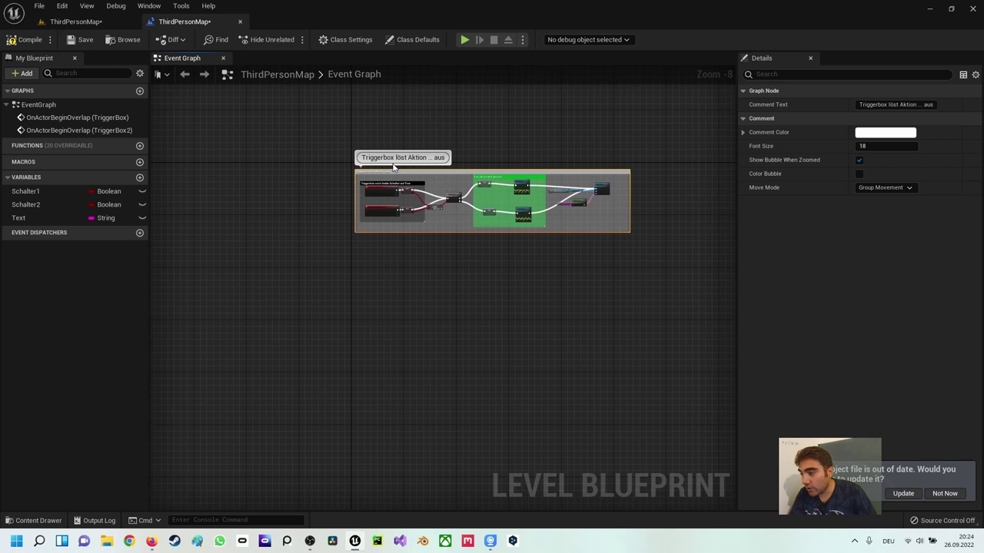
scroll(388, 159, "down", 1)
scroll(386, 157, "down", 2)
scroll(385, 155, "down", 1)
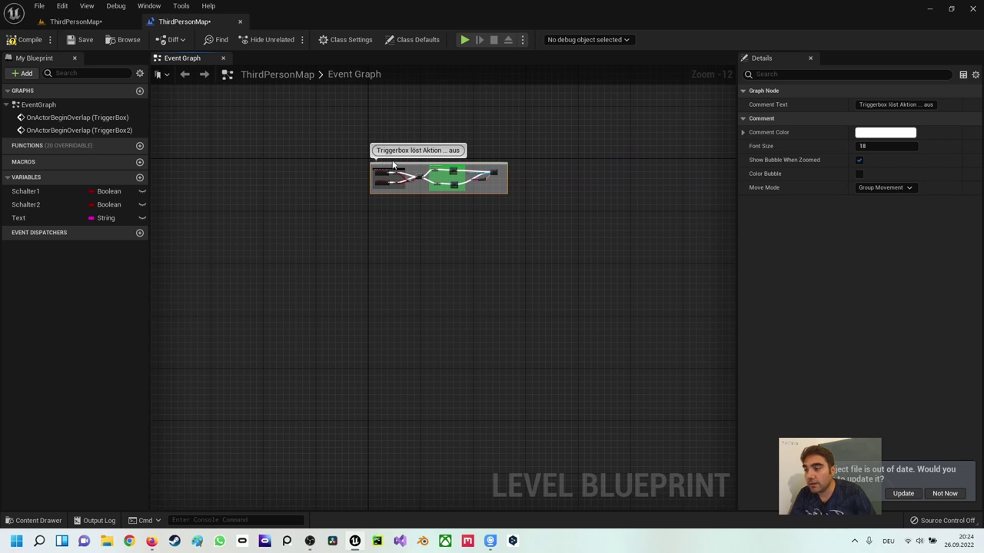
right_click_drag(393, 165, 444, 170)
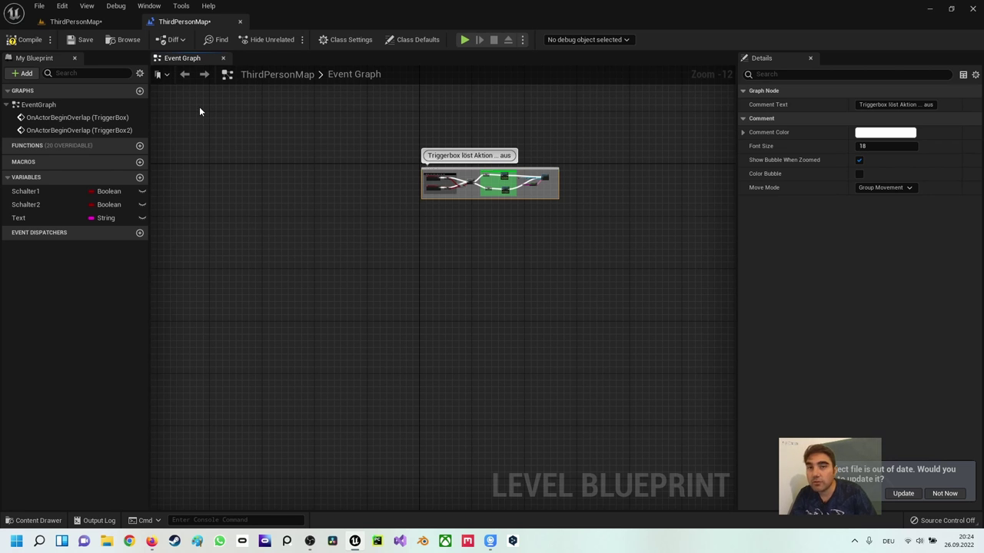
right_click_drag(199, 106, 262, 130)
scroll(261, 130, "up", 2)
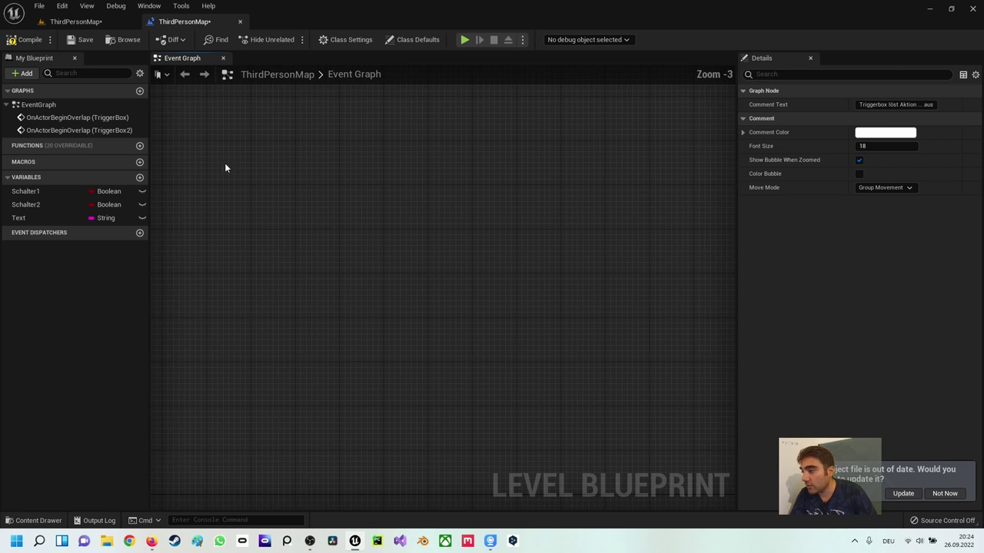
key("Home")
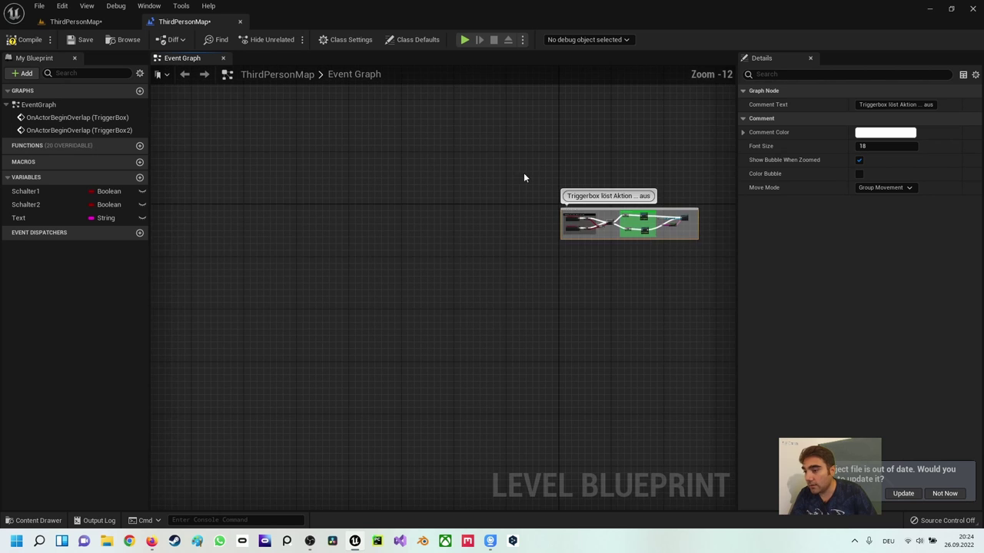
Set the outer comment's color to cyan
scroll(481, 128, "down", 2)
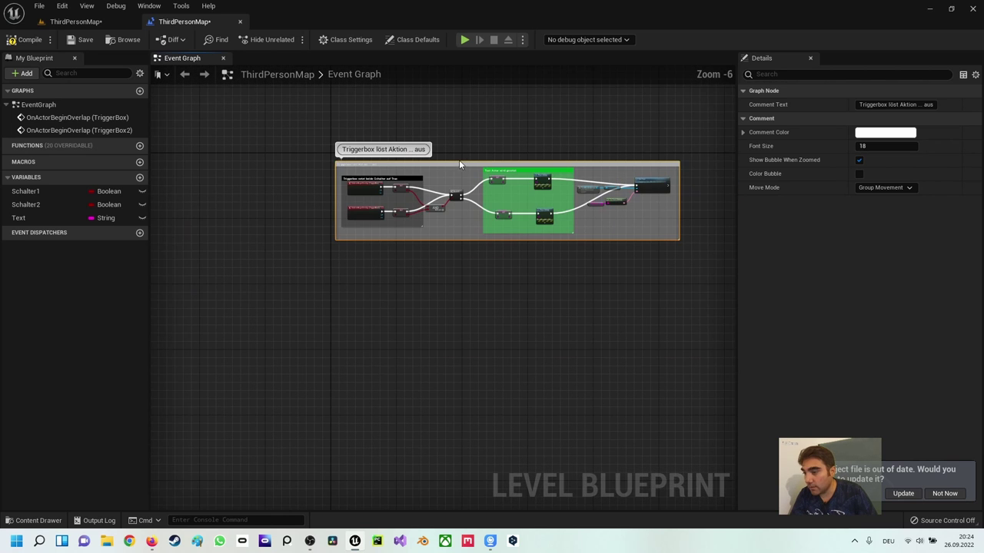
left_click(881, 136)
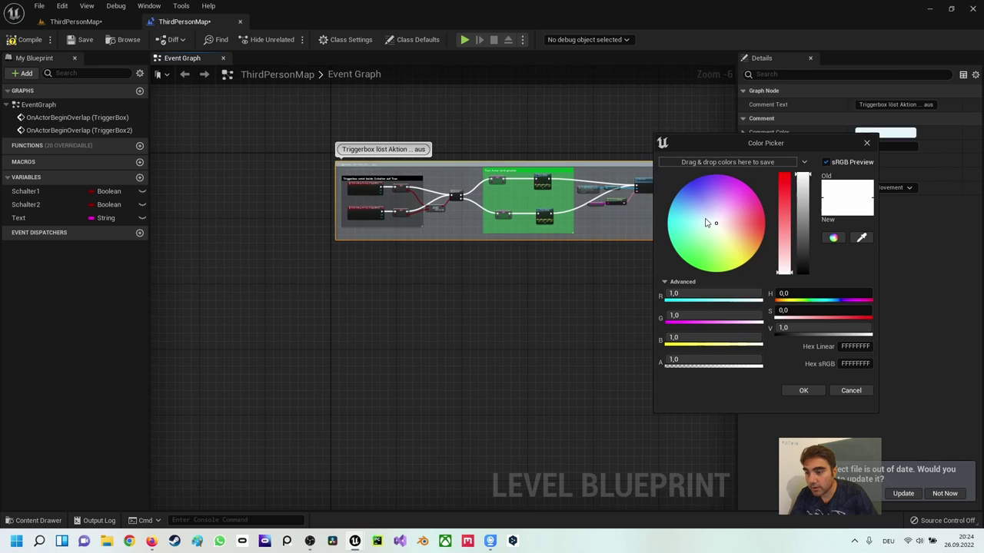
left_click_drag(707, 222, 667, 223)
left_click(809, 392)
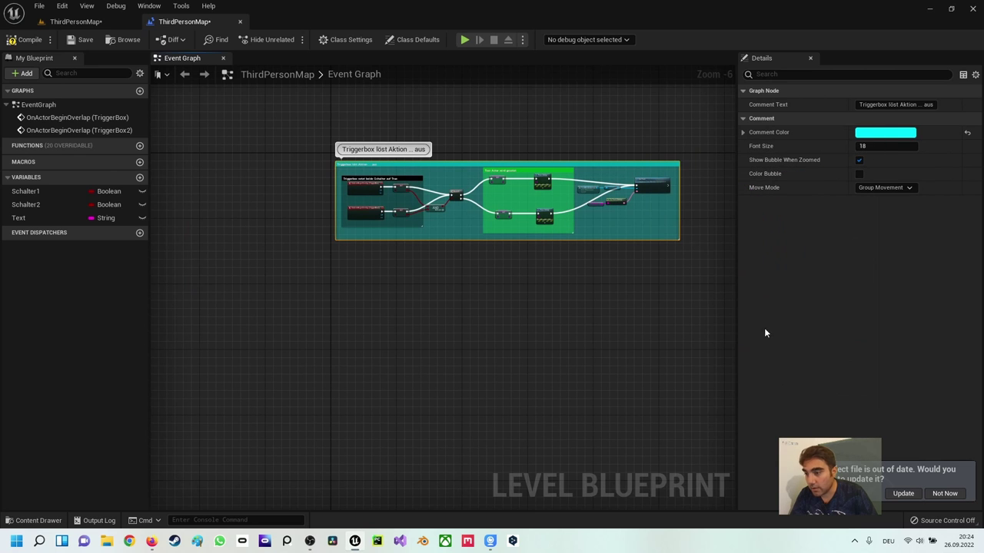